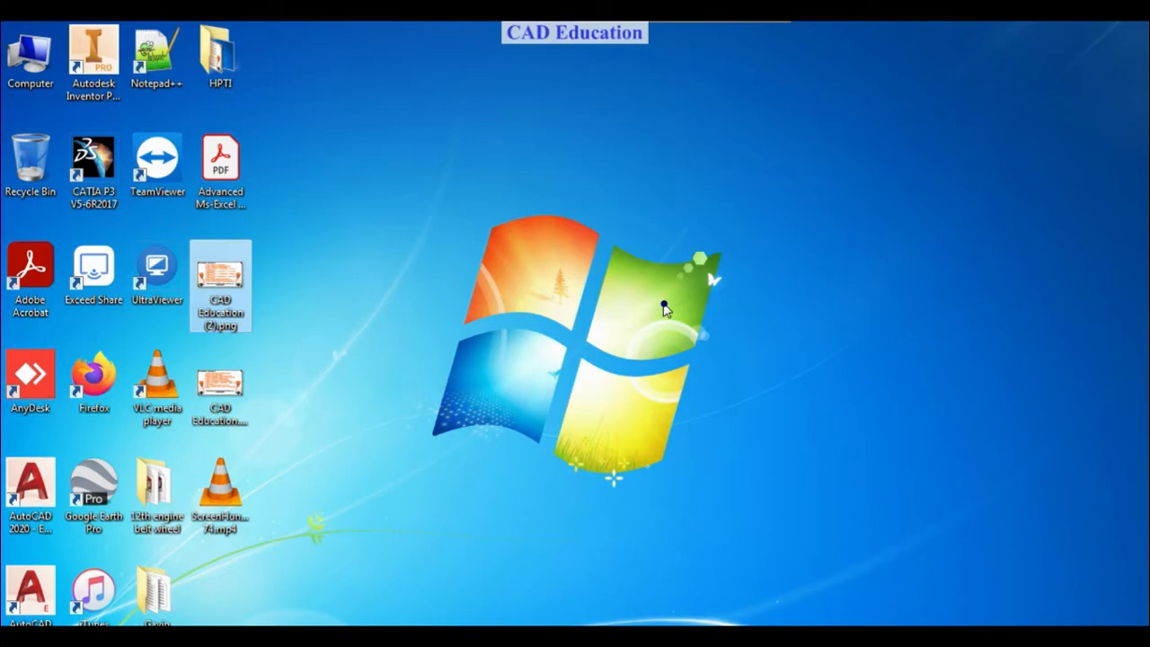
# Step: Launch Excel 2016, create a blank workbook and maximize its window
pyautogui.press('super')
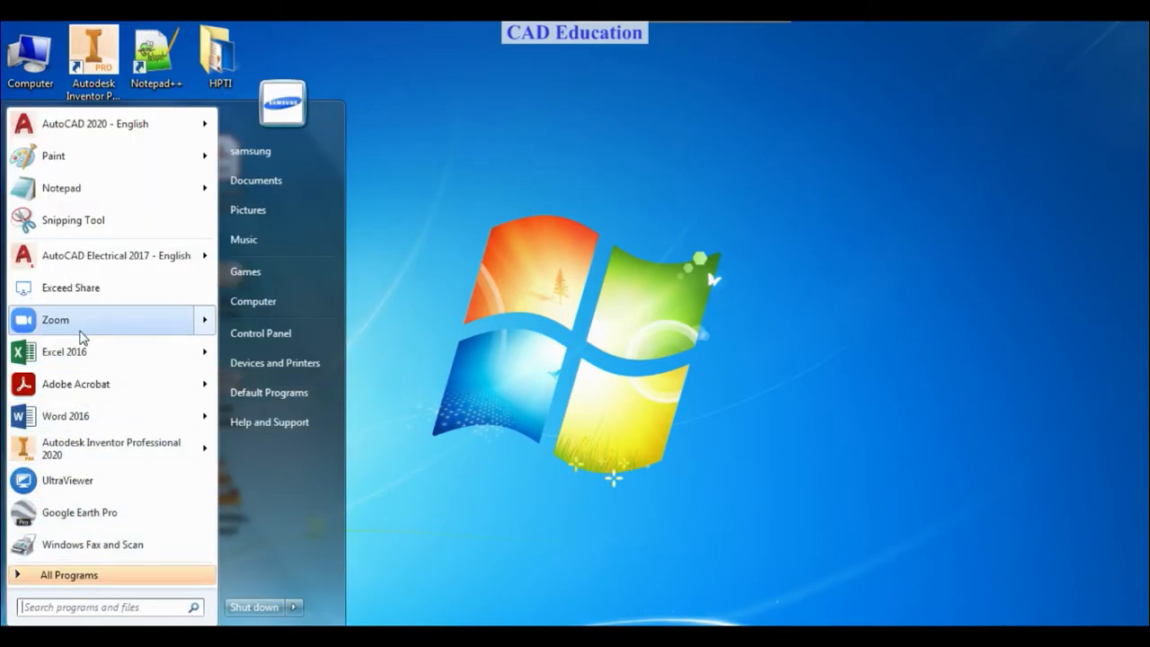
pyautogui.click(77, 353)
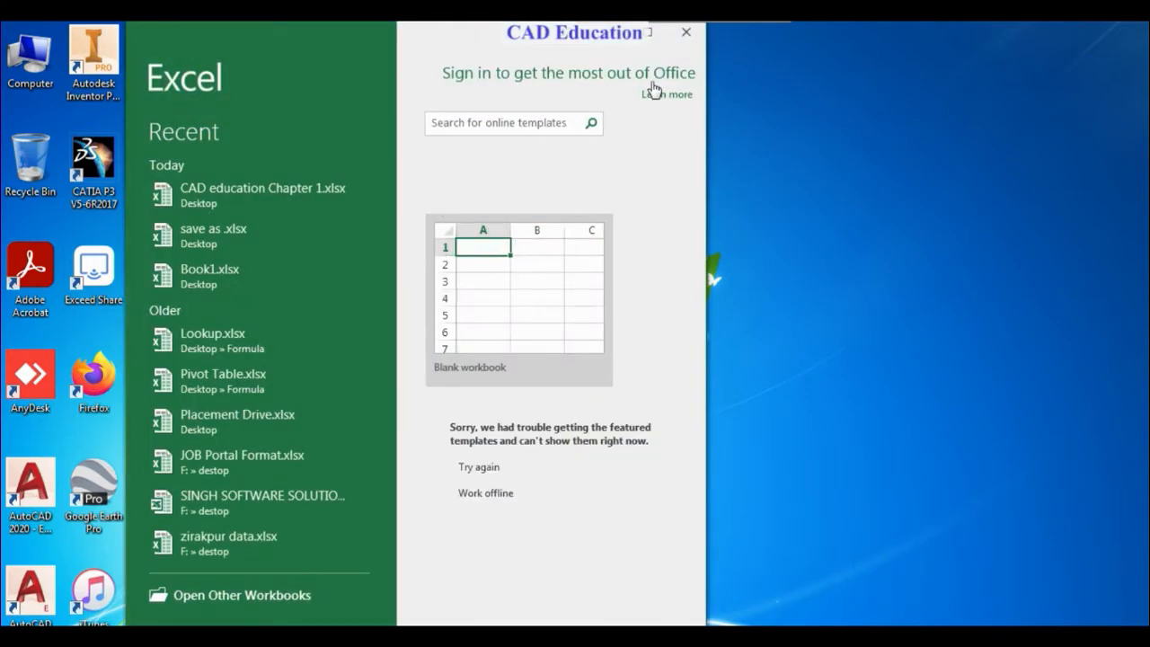
pyautogui.click(546, 296)
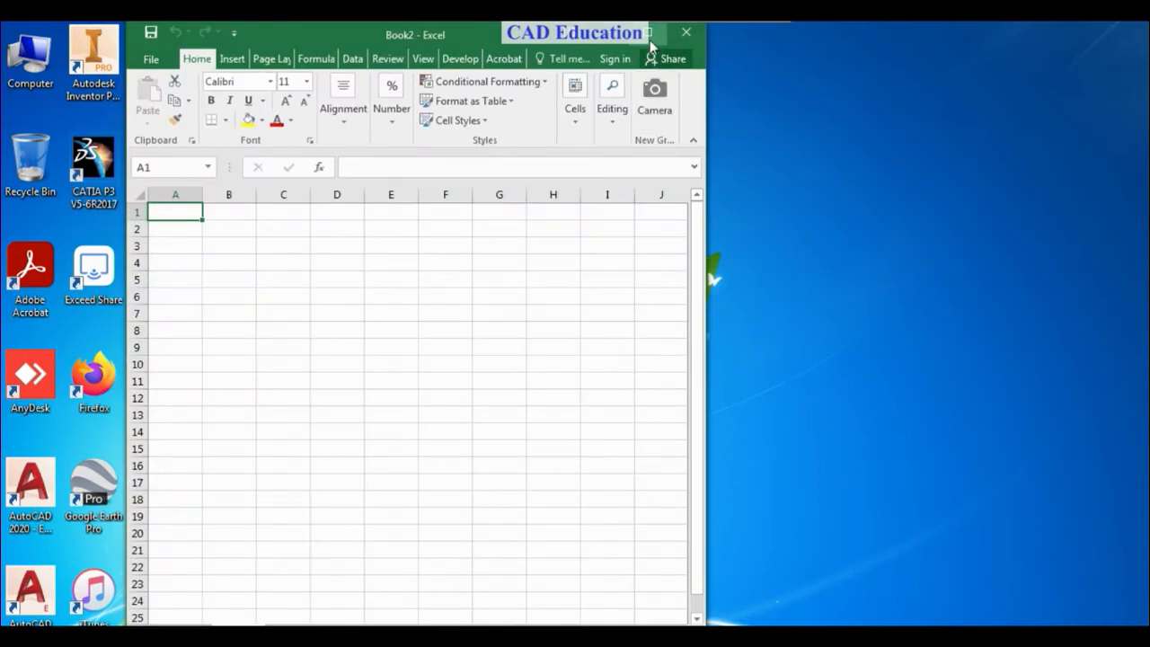
pyautogui.click(650, 34)
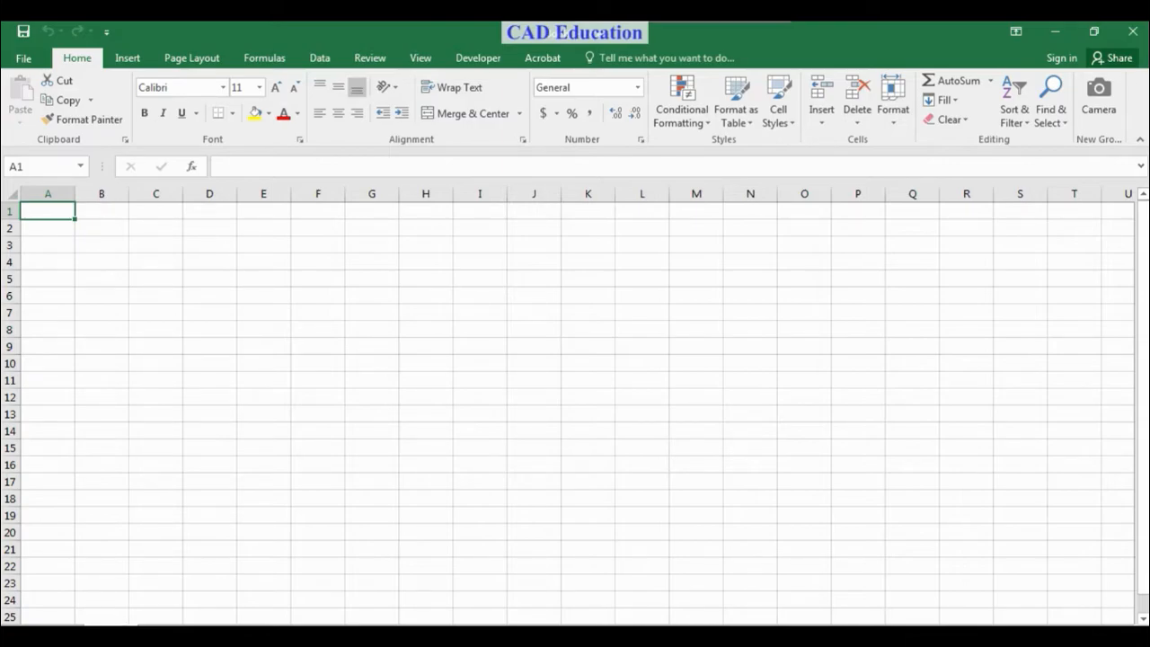
# Step: Insert a new worksheet with the Insert dialog, reviewing the Spreadsheet Solutions and 1033 templates before choosing Worksheet
pyautogui.rightClick(110, 627)
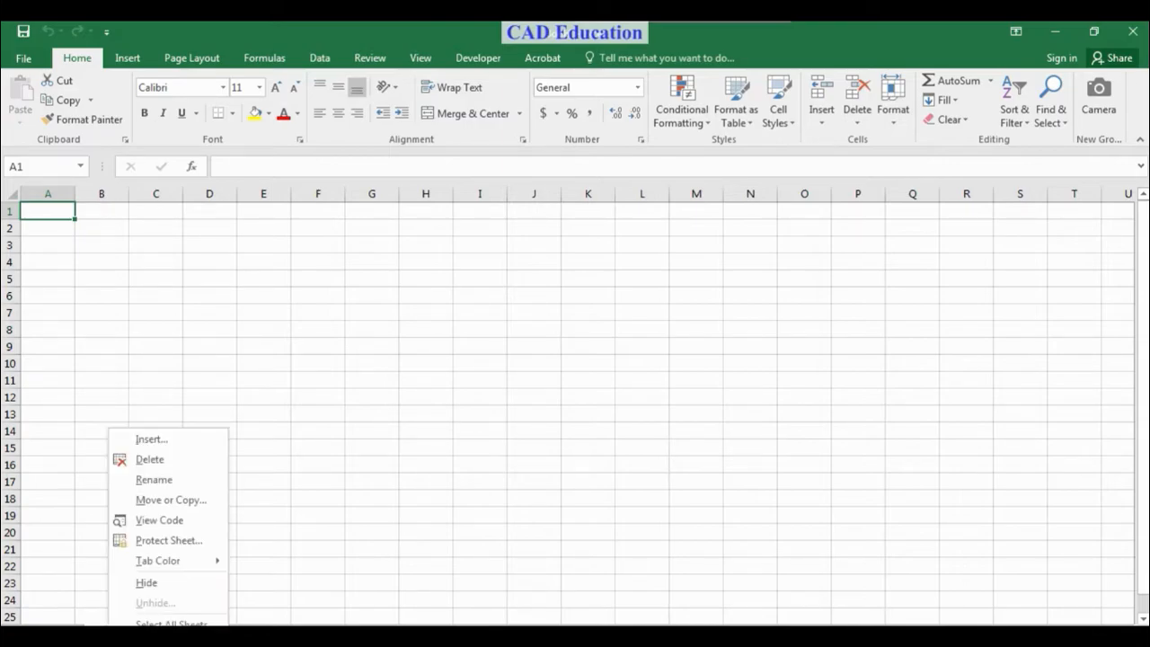
pyautogui.click(151, 444)
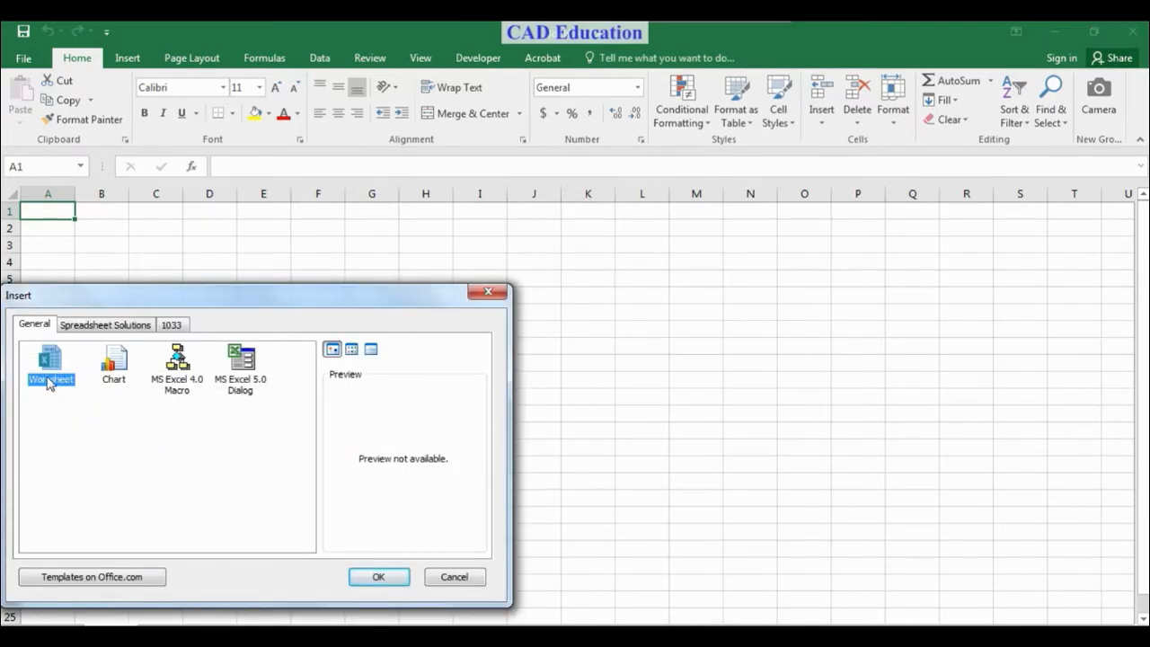
pyautogui.click(113, 328)
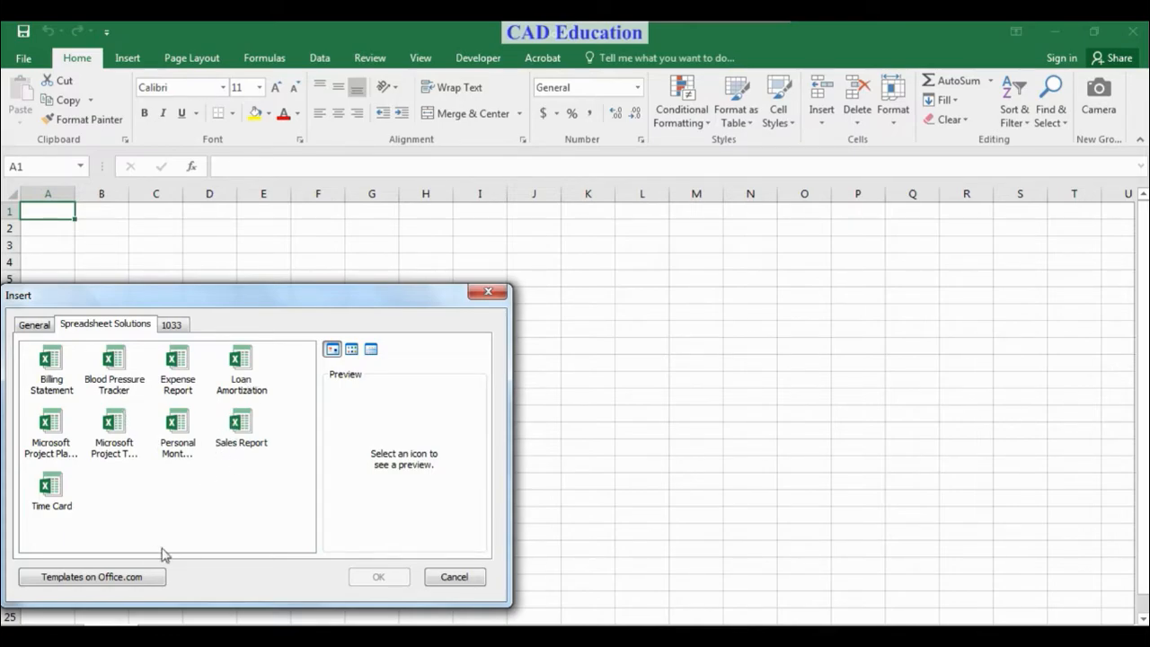
pyautogui.click(173, 324)
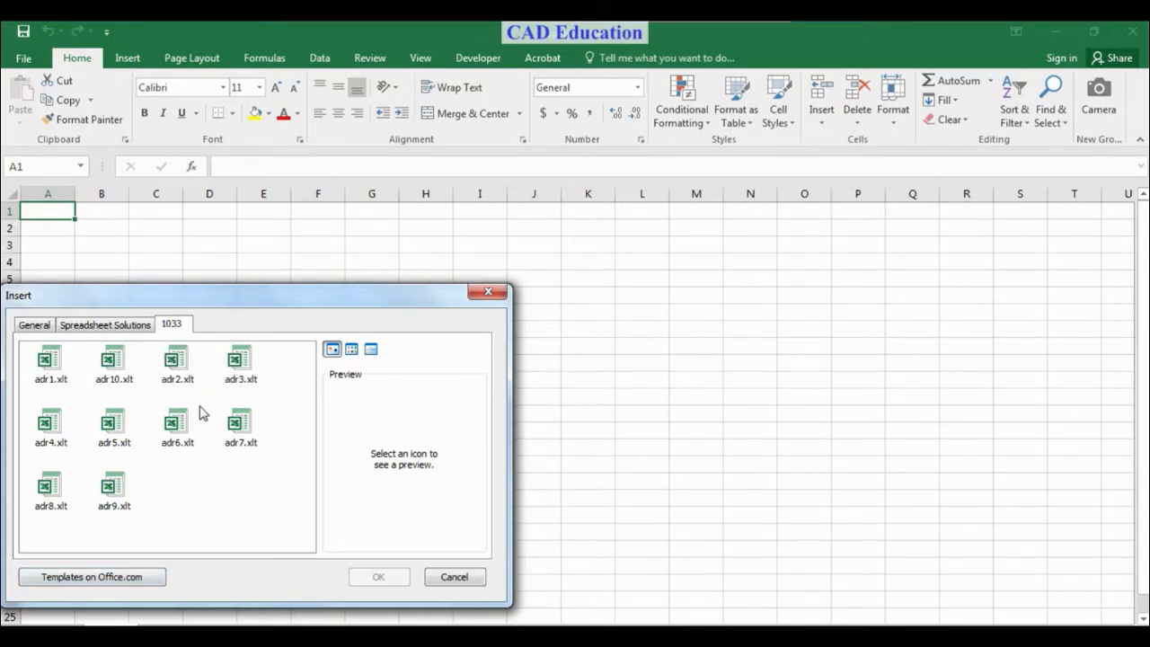
pyautogui.click(35, 331)
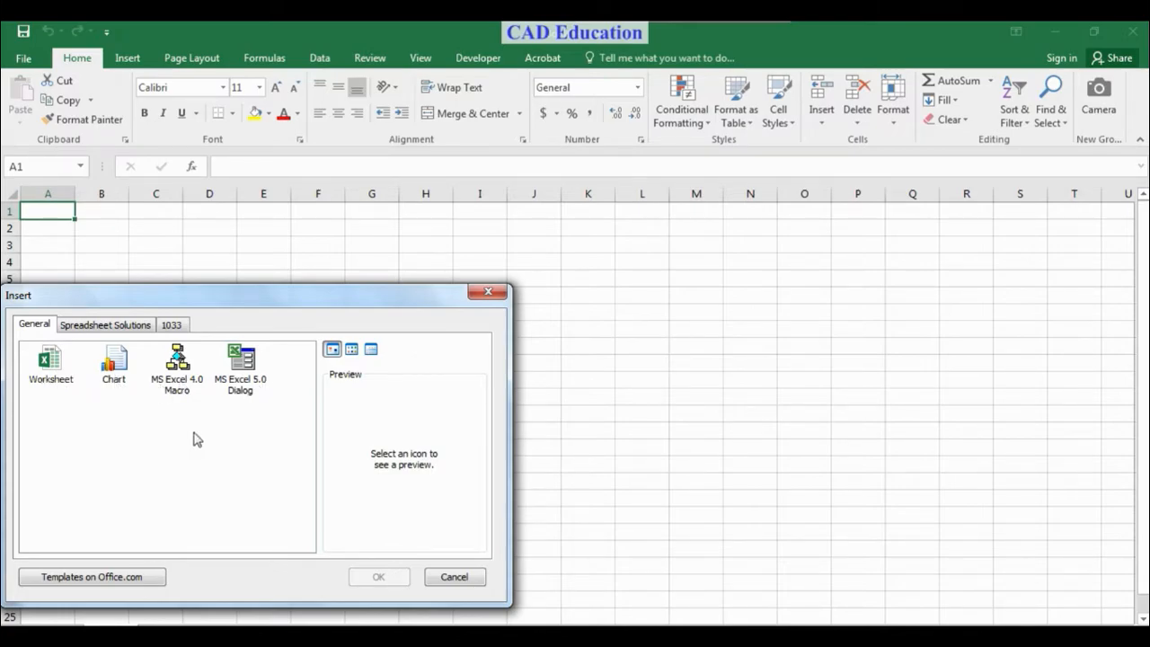
pyautogui.click(60, 378)
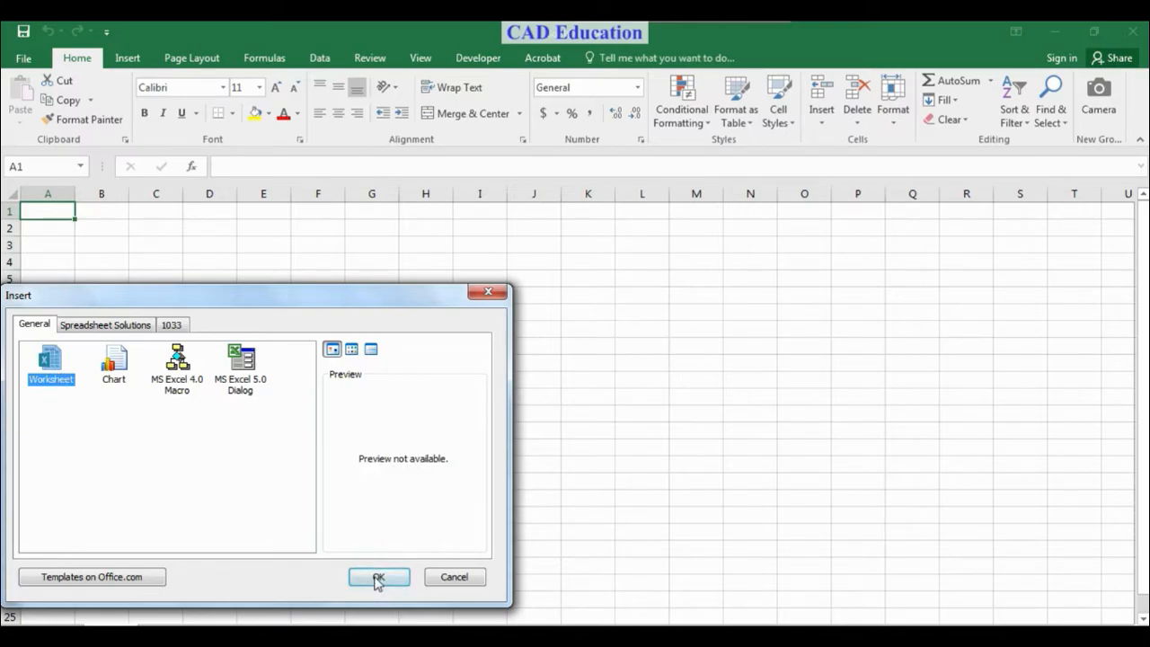
pyautogui.click(377, 577)
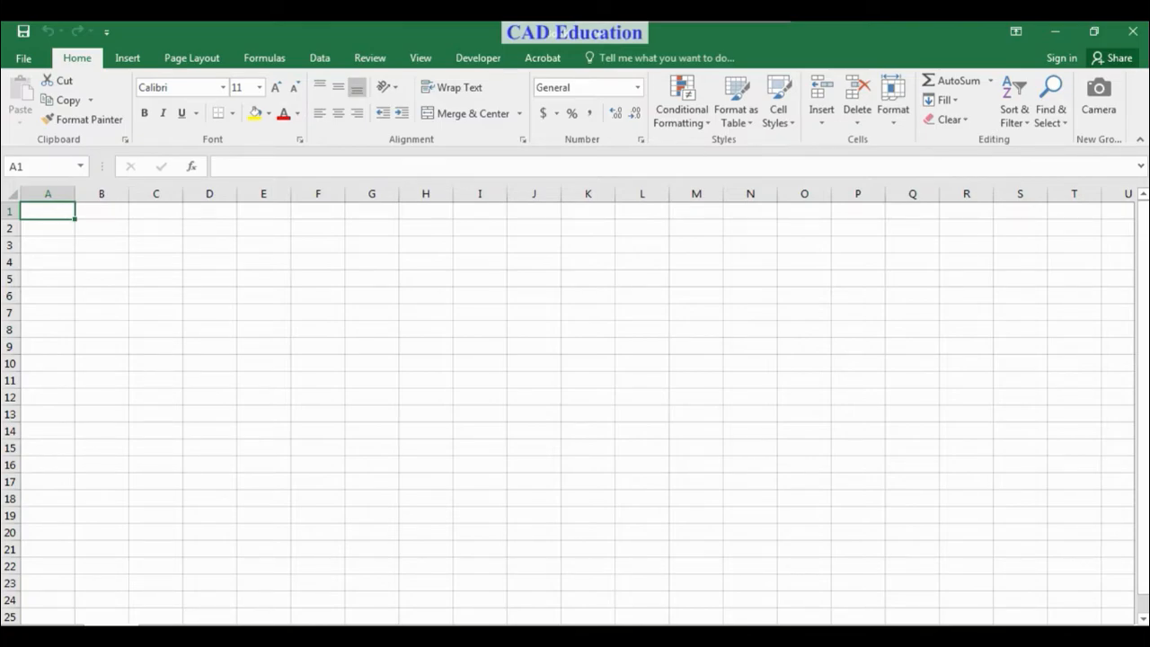
pyautogui.rightClick(150, 631)
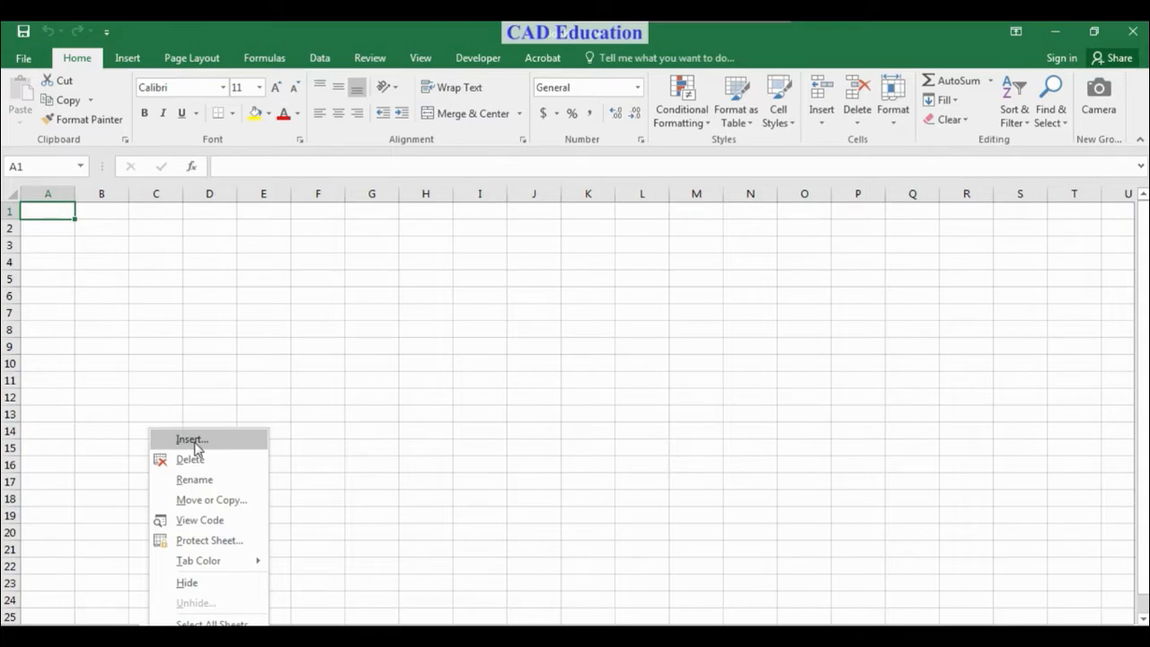
pyautogui.click(351, 417)
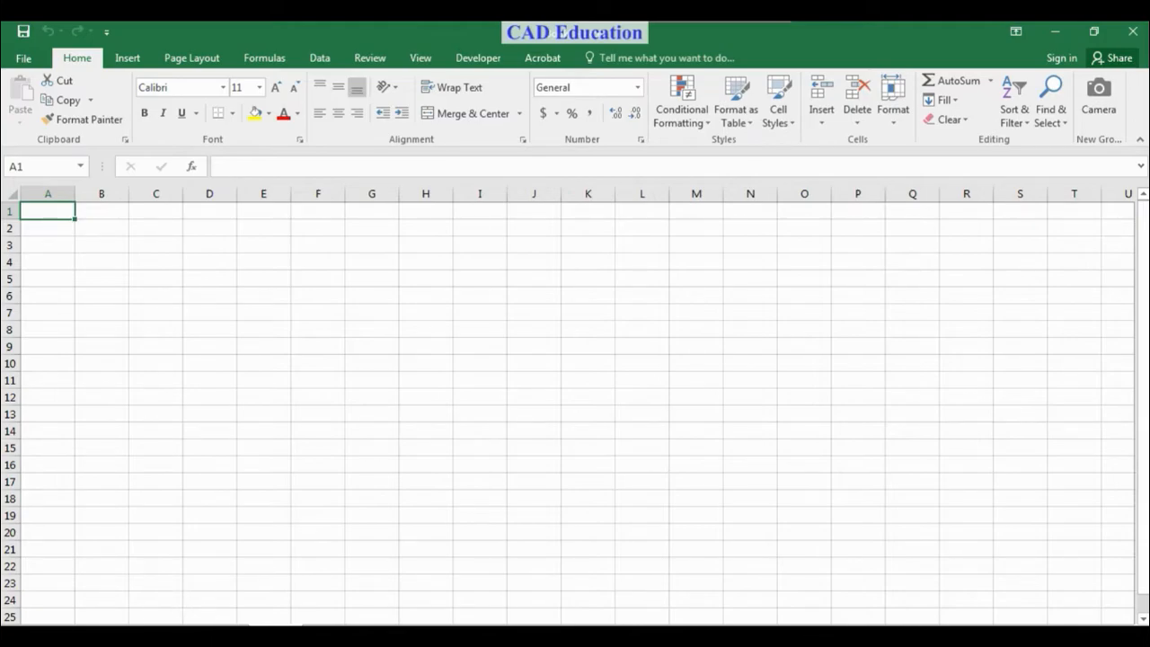
# Step: Rename the first worksheet as CAD and the second worksheet as Education
pyautogui.rightClick(111, 634)
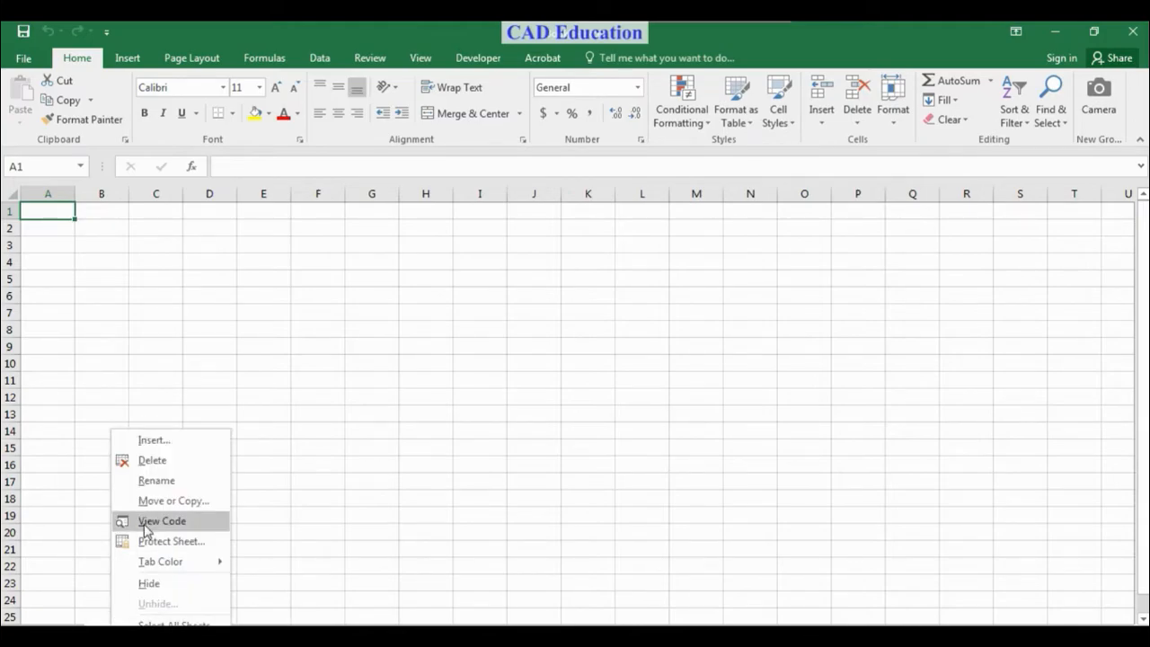
pyautogui.click(169, 482)
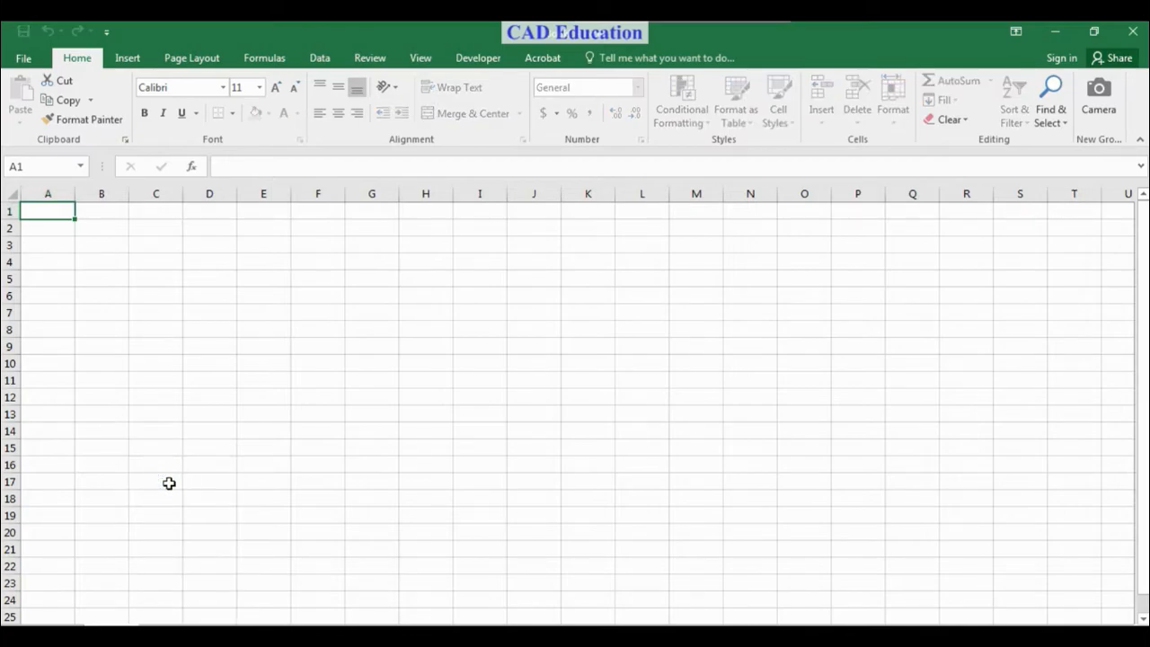
pyautogui.press('BackSpace')
pyautogui.click(147, 633)
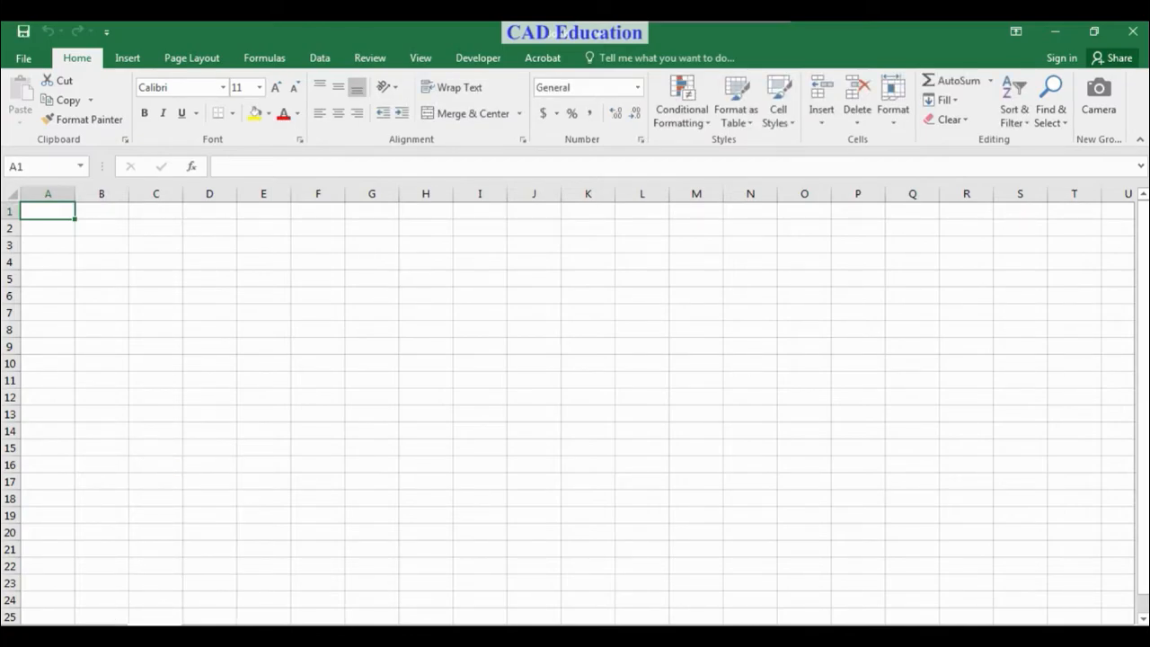
pyautogui.rightClick(156, 633)
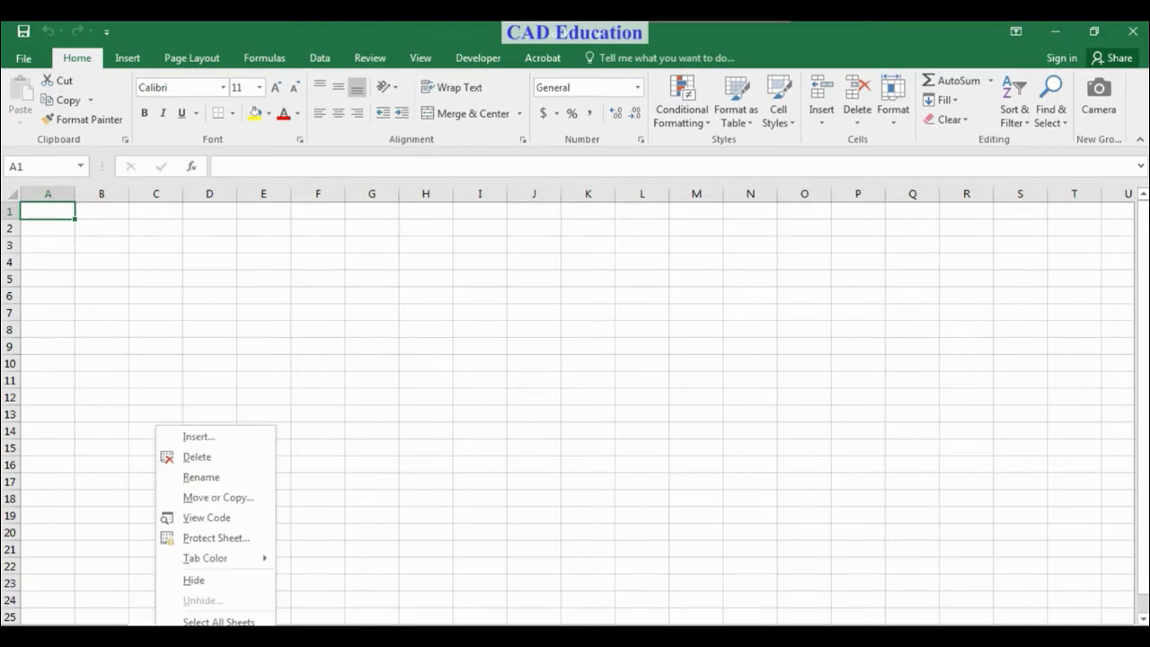
pyautogui.click(205, 483)
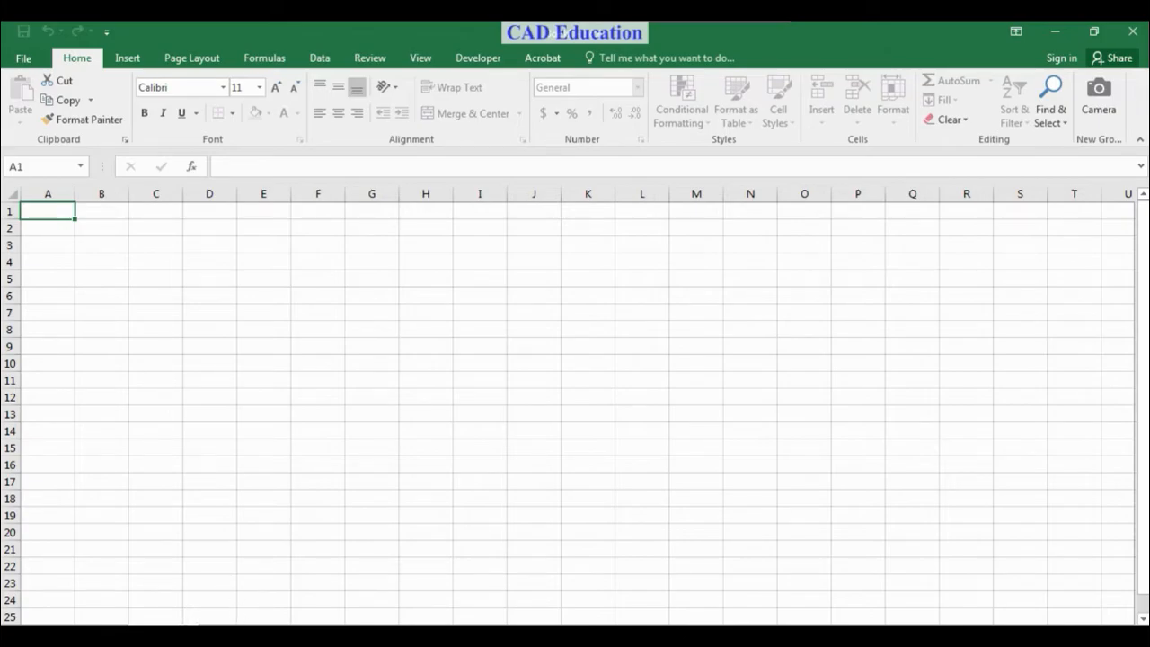
# Step: On Sheet3, enter CAD in A1 and Education in A2, and autofit the width of column A
pyautogui.click(230, 632)
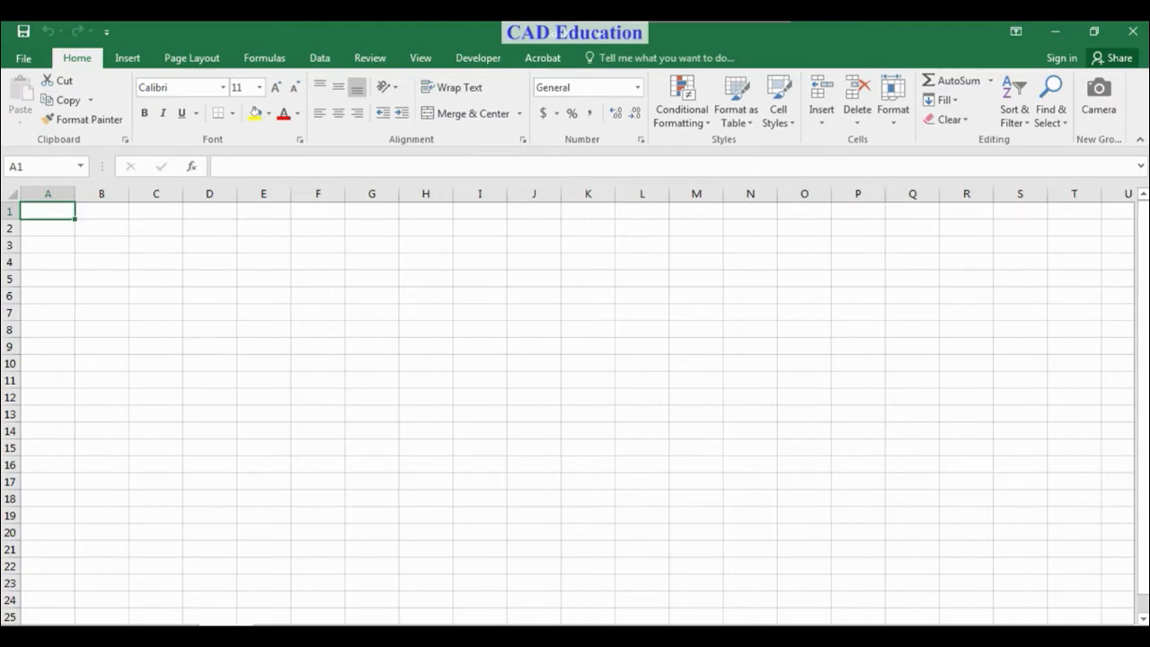
pyautogui.doubleClick(64, 213)
pyautogui.write('CAD')
pyautogui.press('Return')
pyautogui.write('Edu')
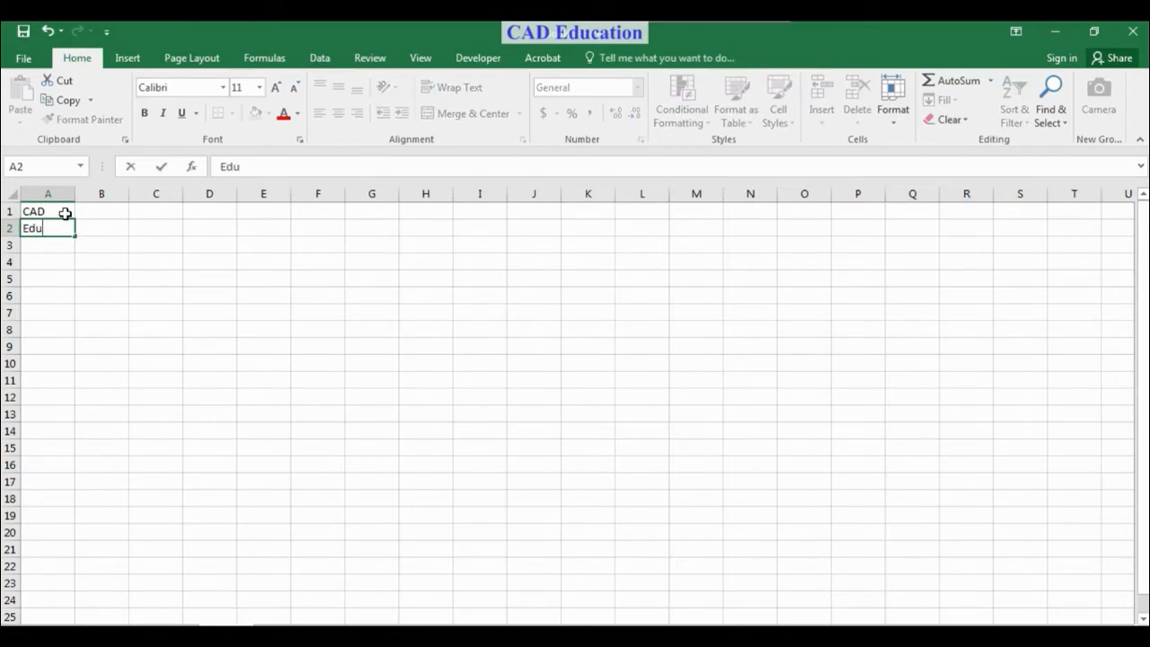
pyautogui.write('cation')
pyautogui.click(81, 274)
pyautogui.doubleClick(75, 193)
pyautogui.click(94, 324)
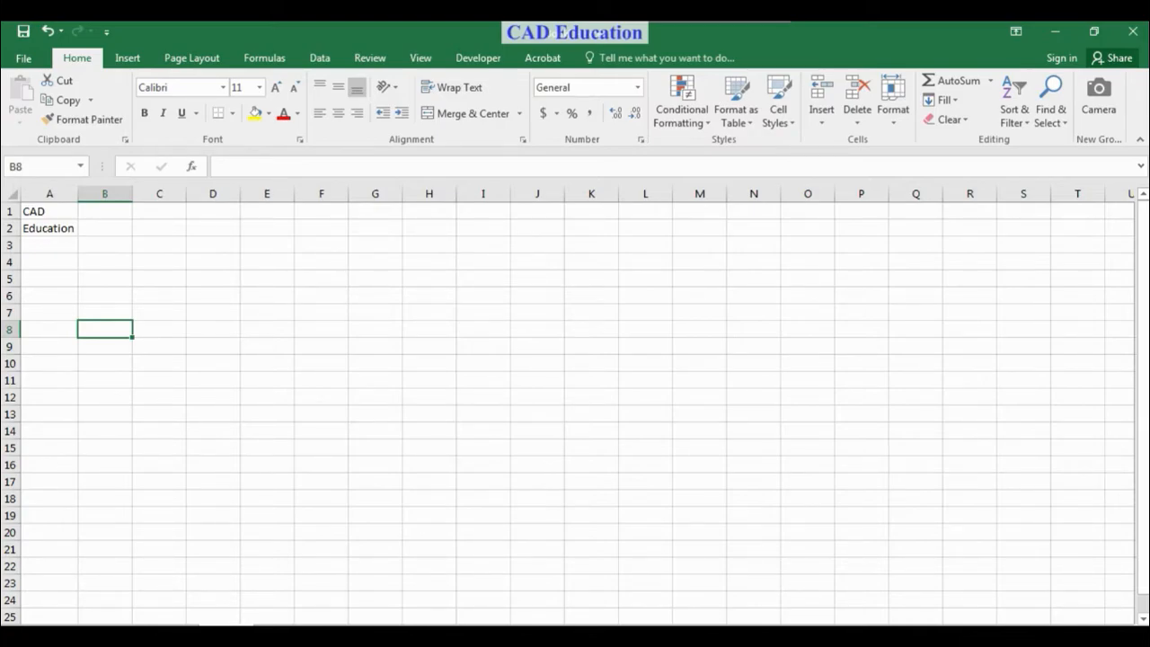
# Step: Move Sheet3 before the CAD sheet within Book2 and check the order of the sheets
pyautogui.rightClick(217, 634)
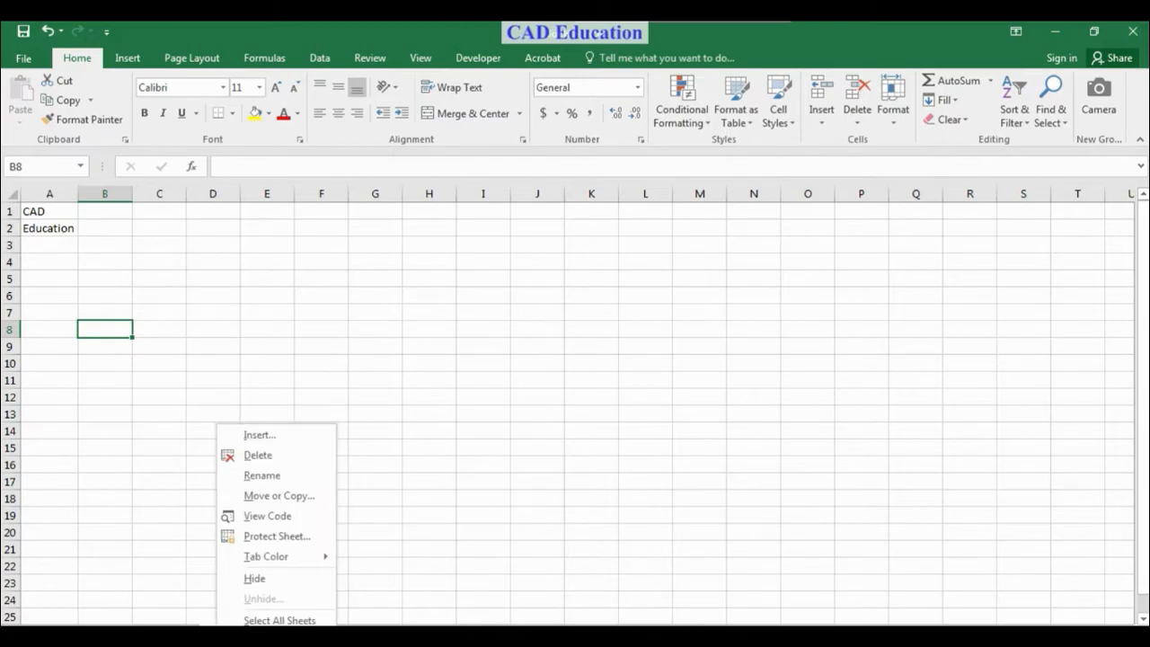
pyautogui.click(274, 496)
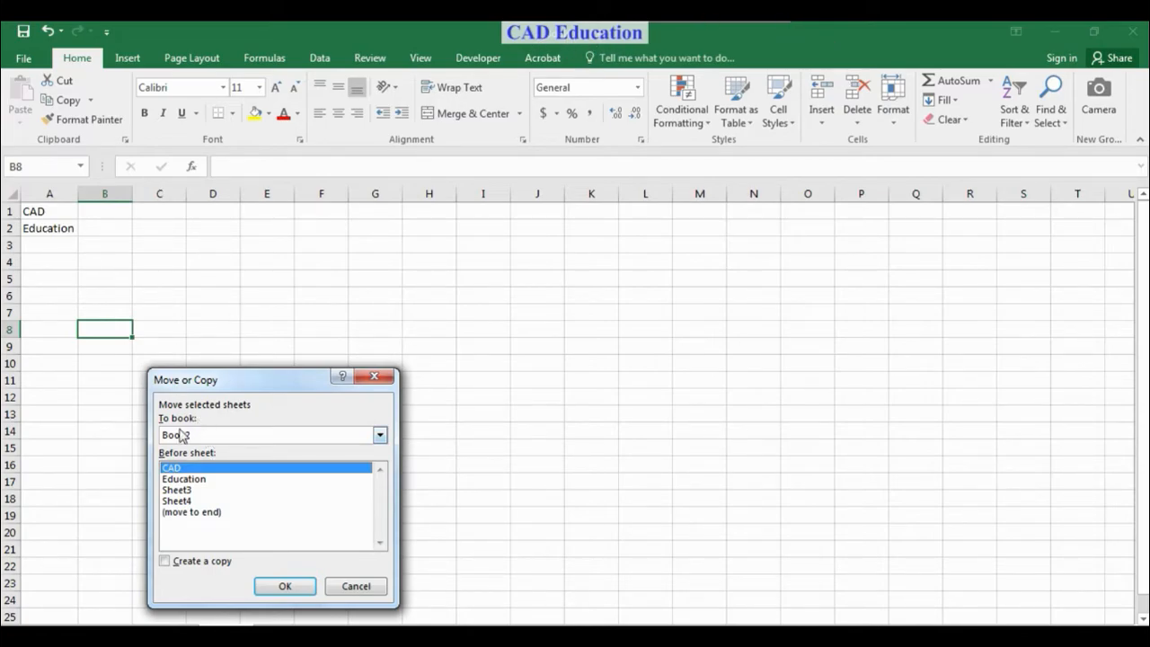
pyautogui.click(380, 435)
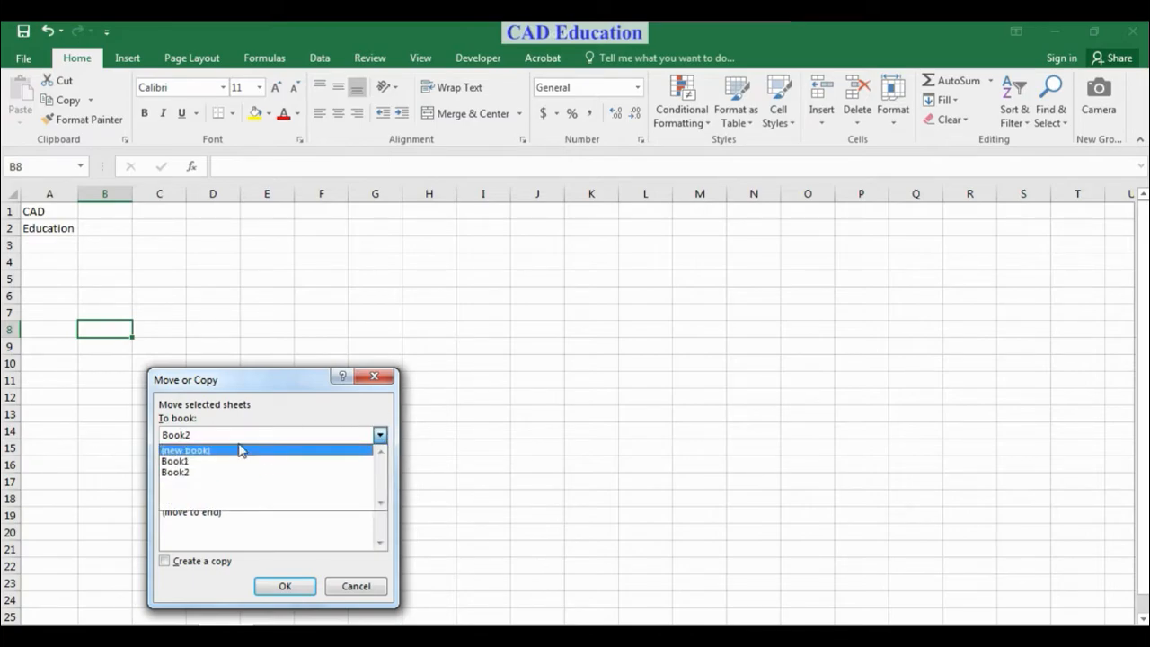
pyautogui.click(224, 473)
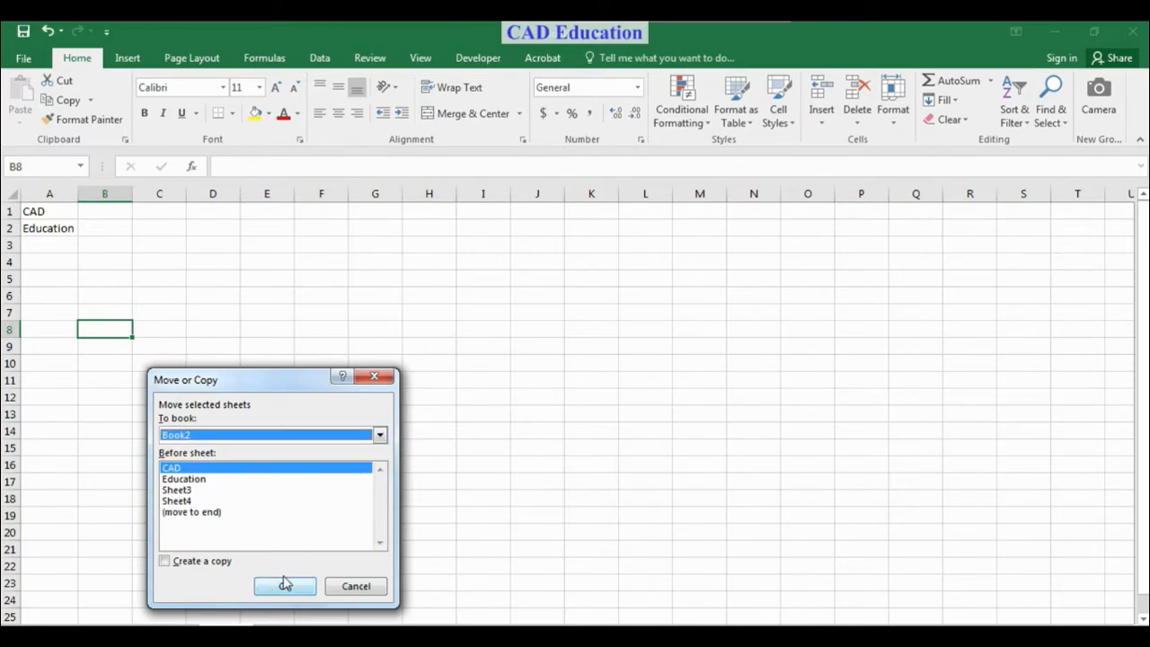
pyautogui.click(225, 470)
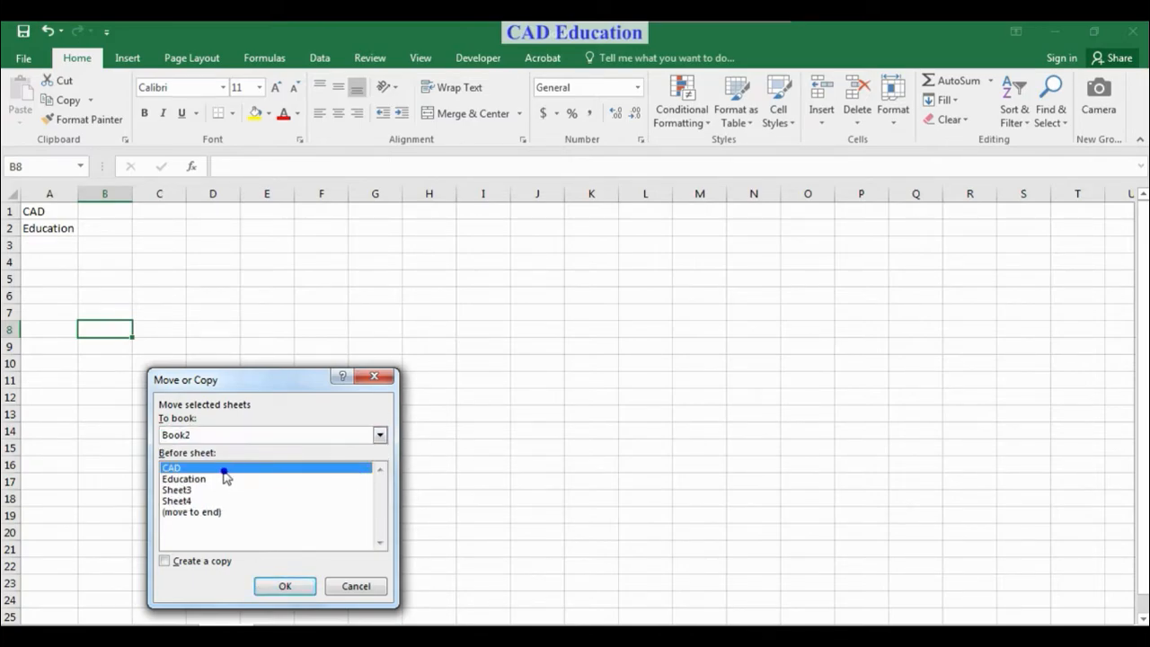
pyautogui.click(286, 585)
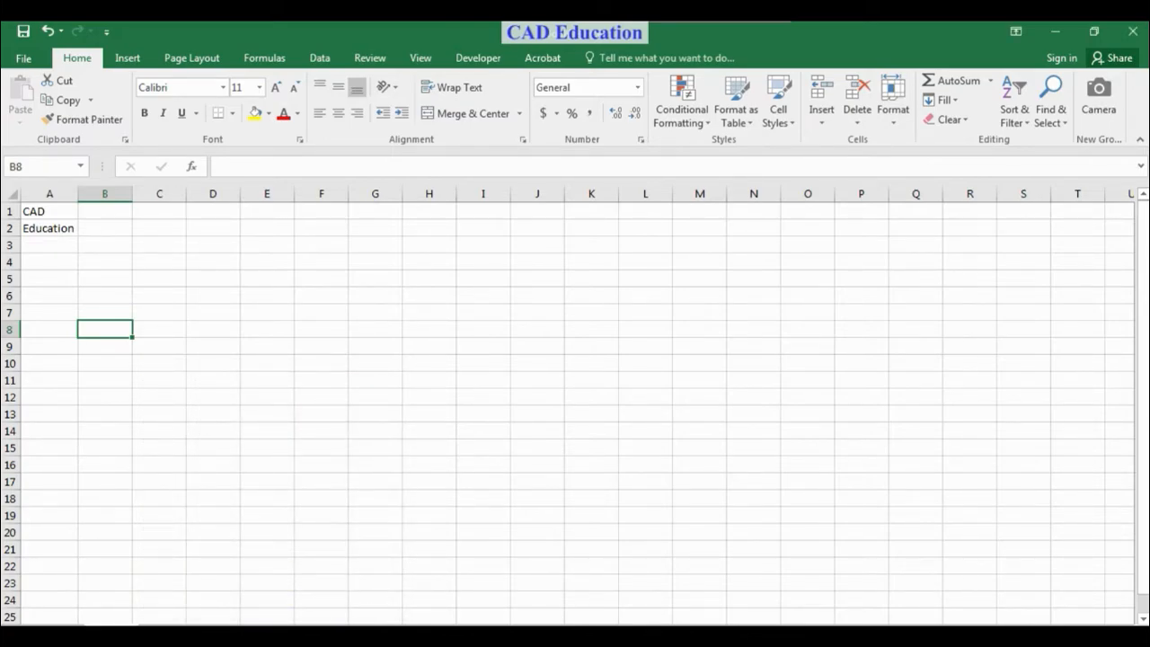
pyautogui.click(217, 631)
pyautogui.click(281, 632)
pyautogui.click(160, 632)
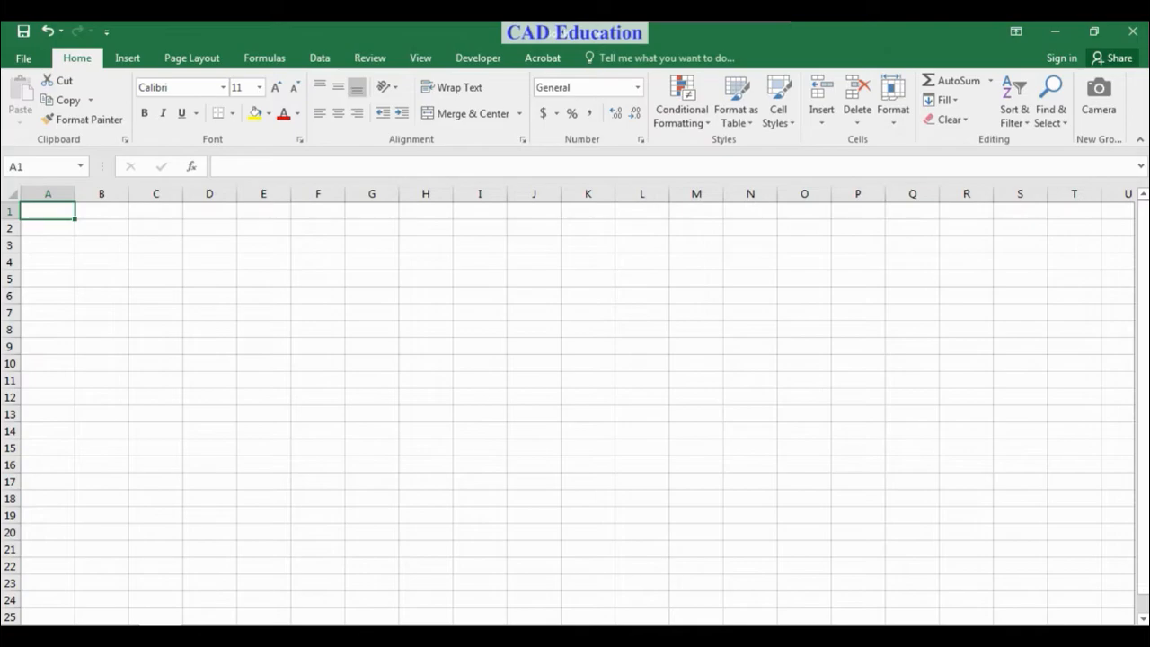
# Step: Move Sheet3 to the end of the Book2 sheets
pyautogui.click(111, 632)
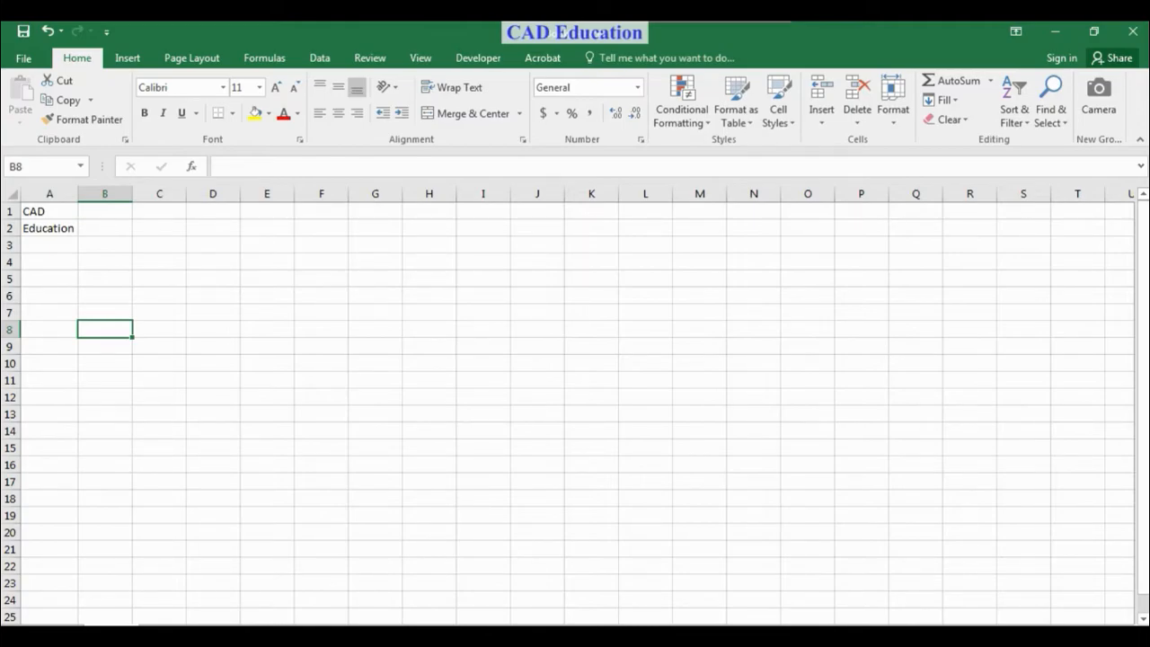
pyautogui.rightClick(126, 629)
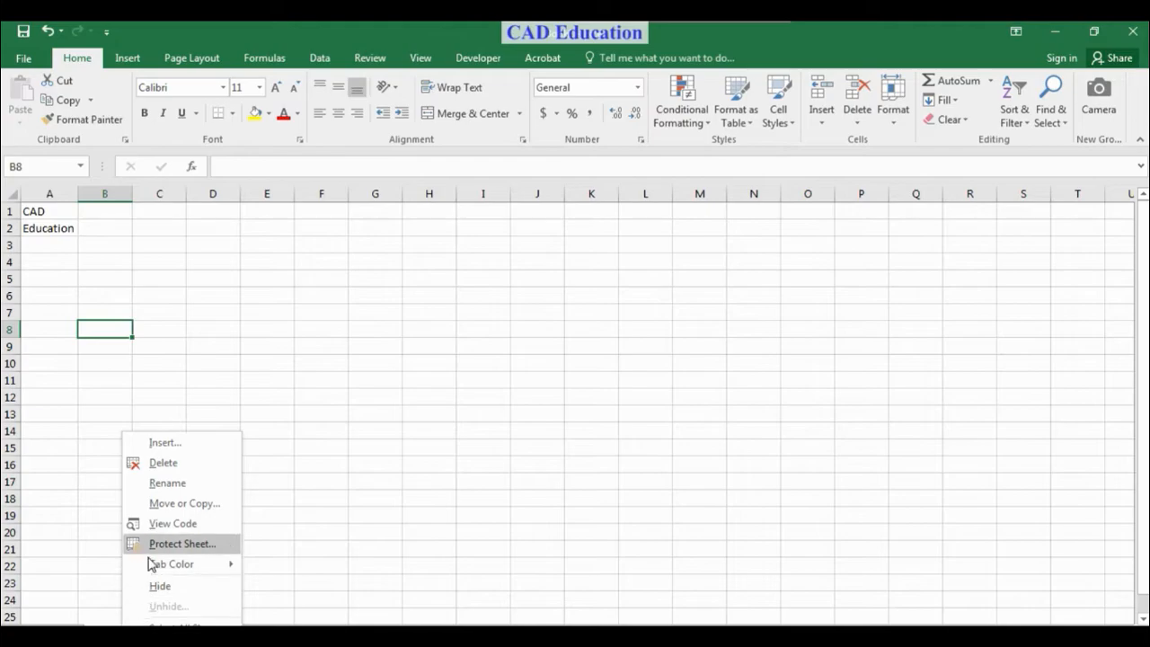
pyautogui.click(174, 510)
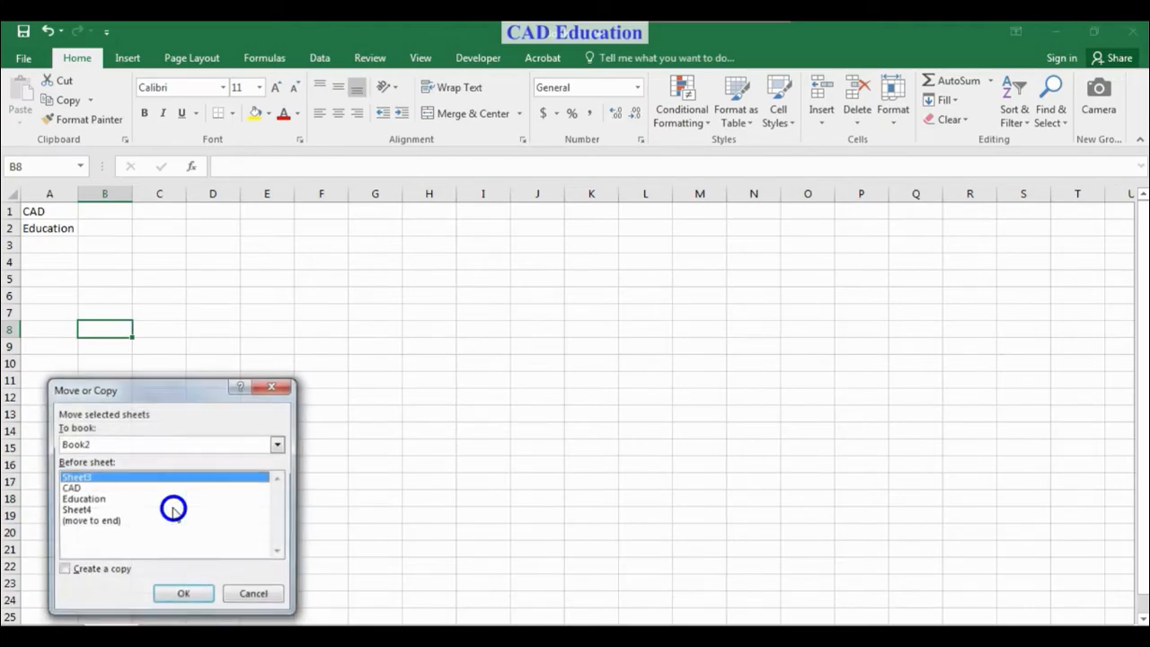
pyautogui.click(86, 521)
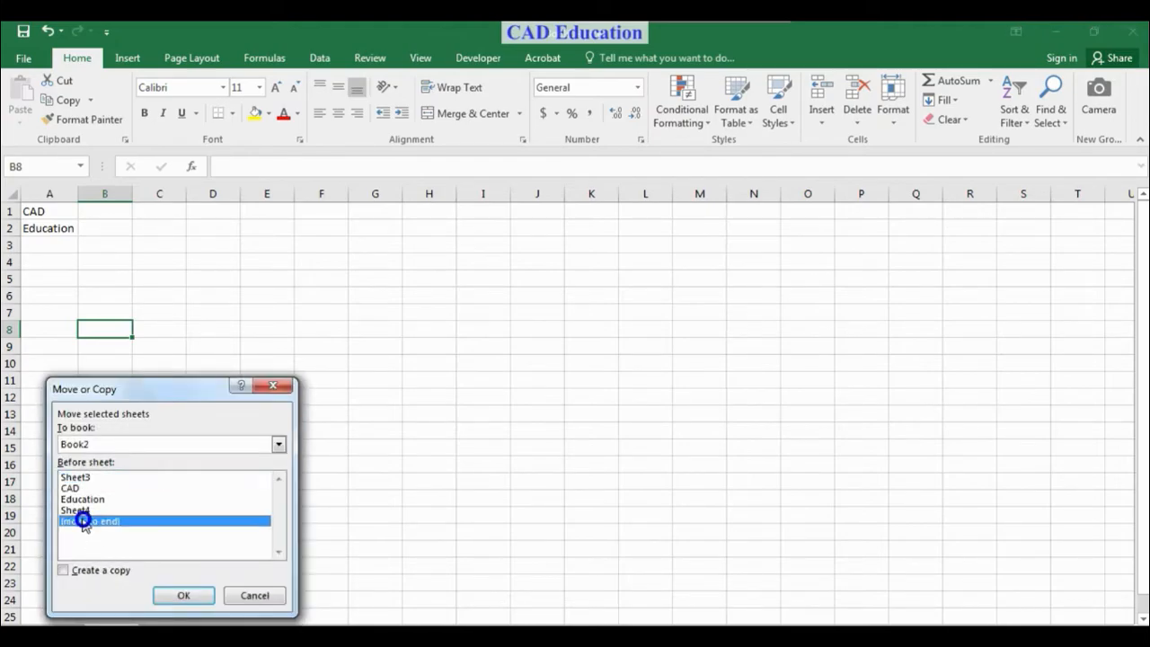
pyautogui.click(189, 601)
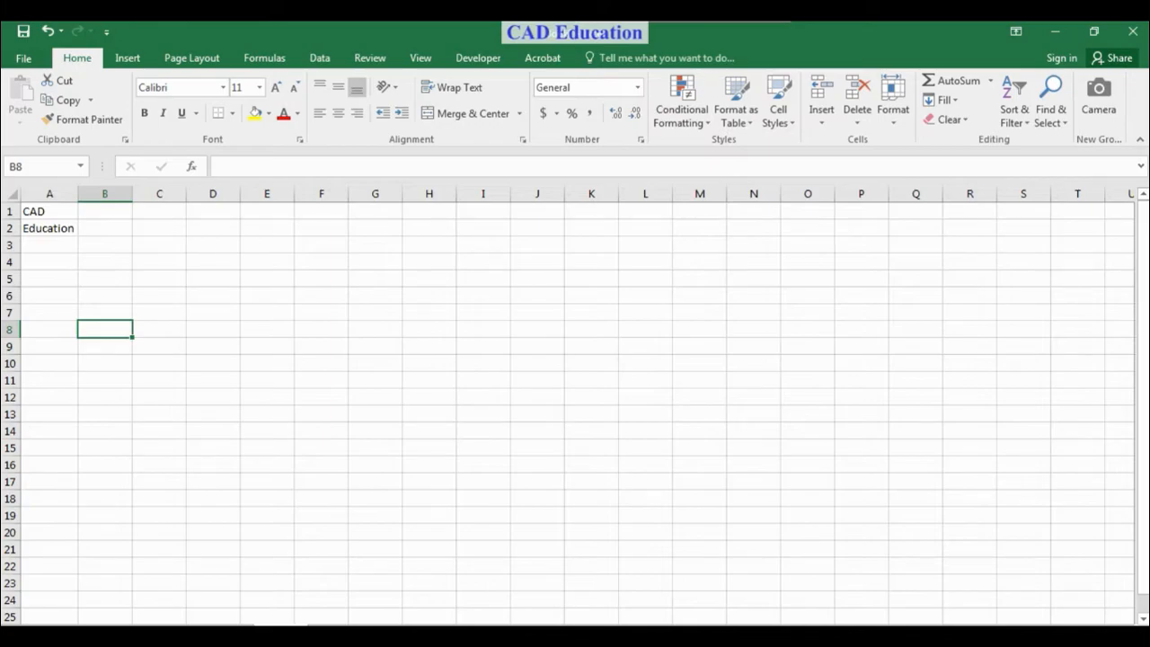
# Step: Restore the workbook window to a smaller size, reposition it lower on the desktop and maximize it again
pyautogui.doubleClick(803, 42)
pyautogui.moveTo(476, 23); pyautogui.dragTo(474, 144)
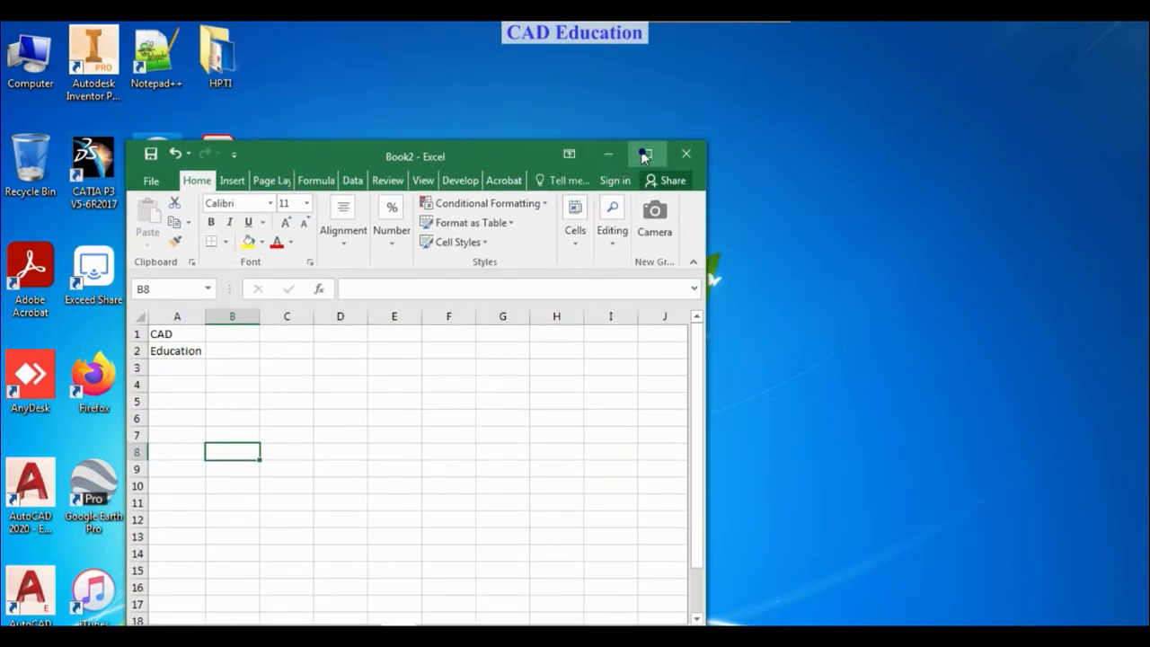
pyautogui.click(645, 155)
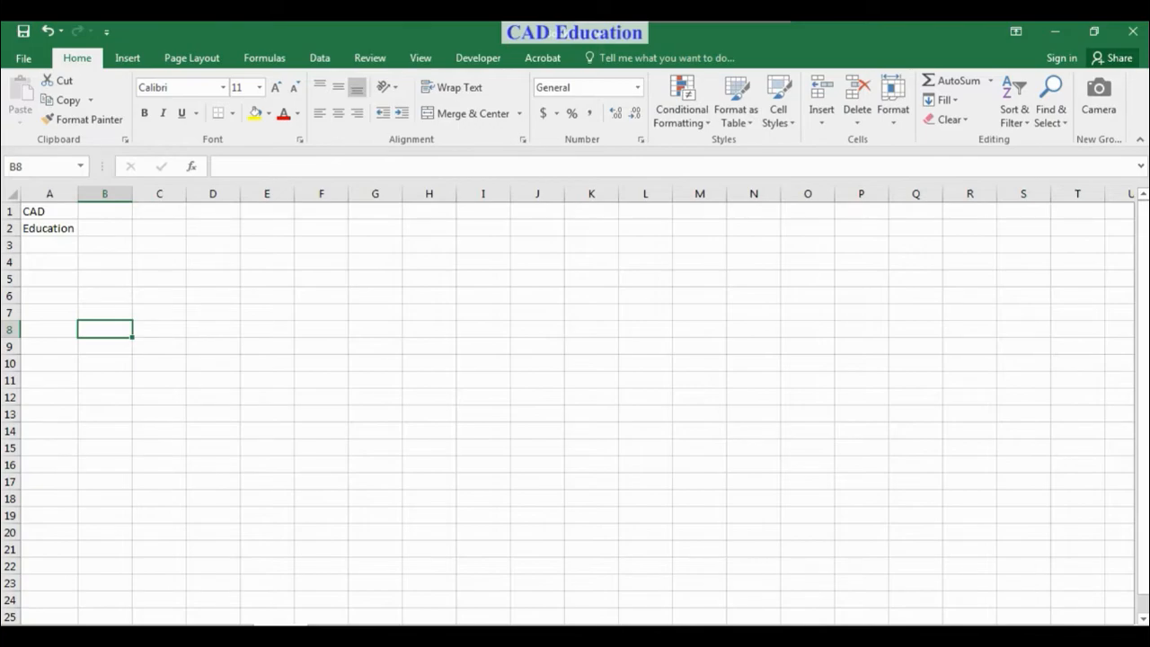
# Step: Restore the Book2 window and reposition and resize it to span the visible screen with its sheet tabs in view
pyautogui.moveTo(612, 622); pyautogui.dragTo(594, 597)
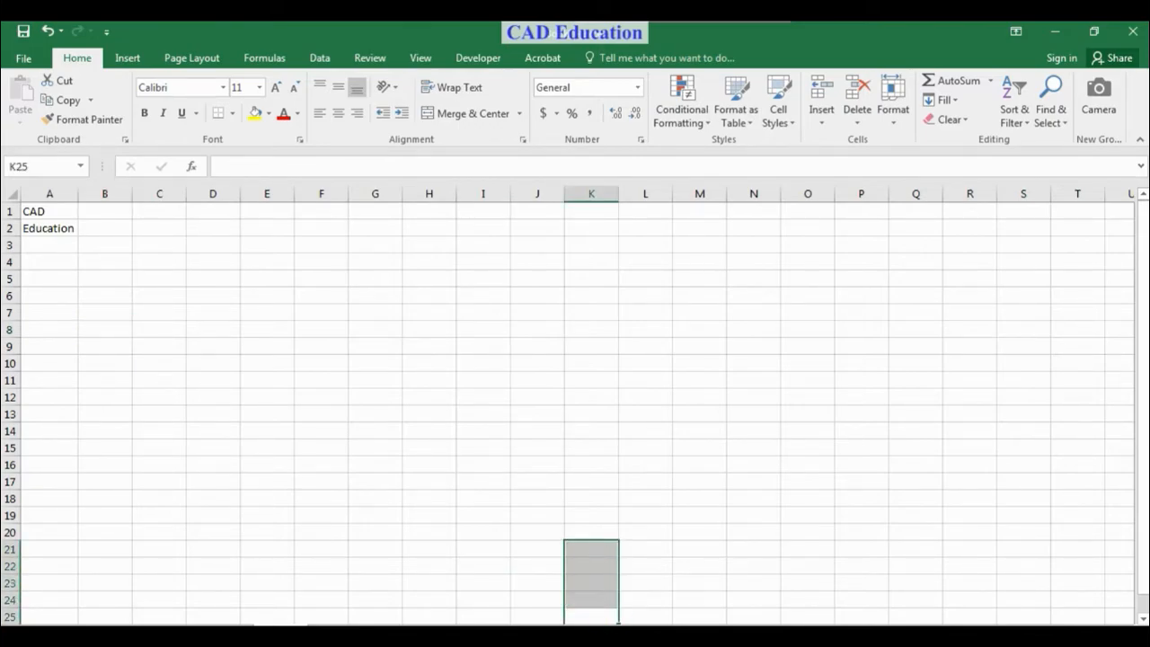
pyautogui.doubleClick(797, 44)
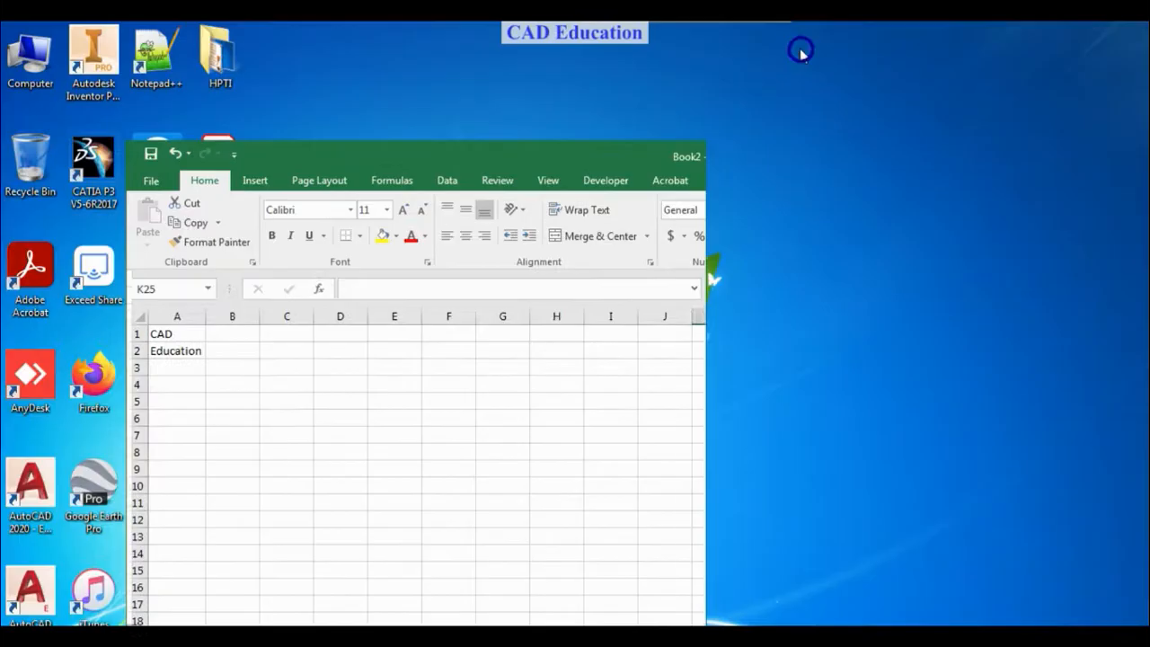
pyautogui.moveTo(509, 152); pyautogui.dragTo(515, 96)
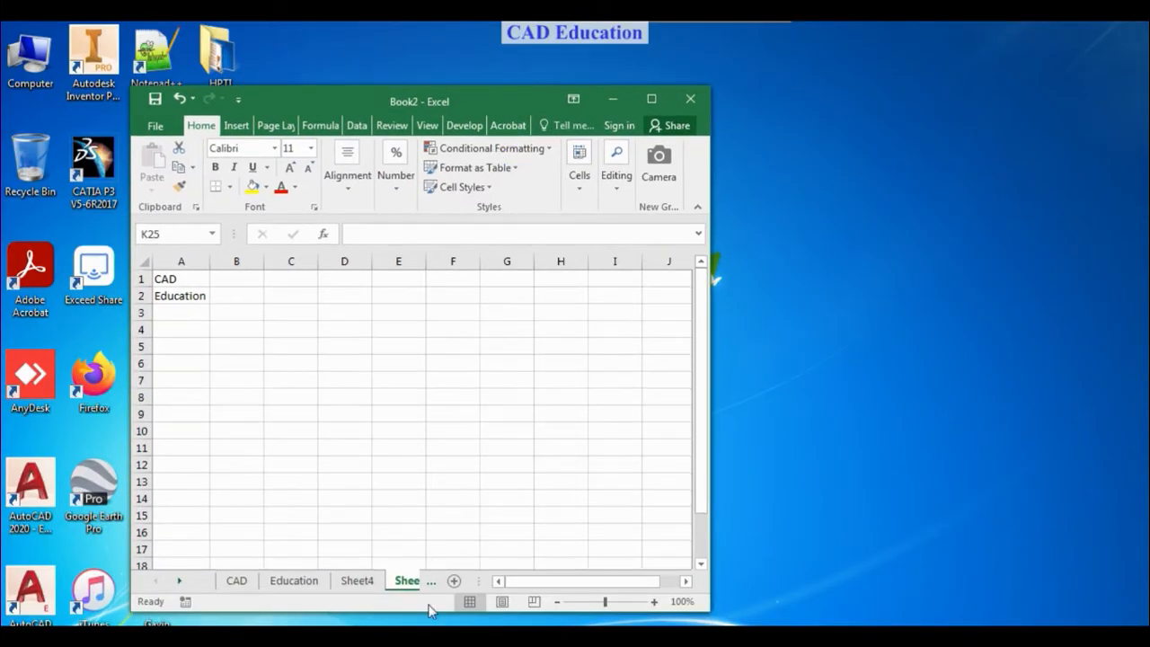
pyautogui.moveTo(426, 612); pyautogui.dragTo(427, 543)
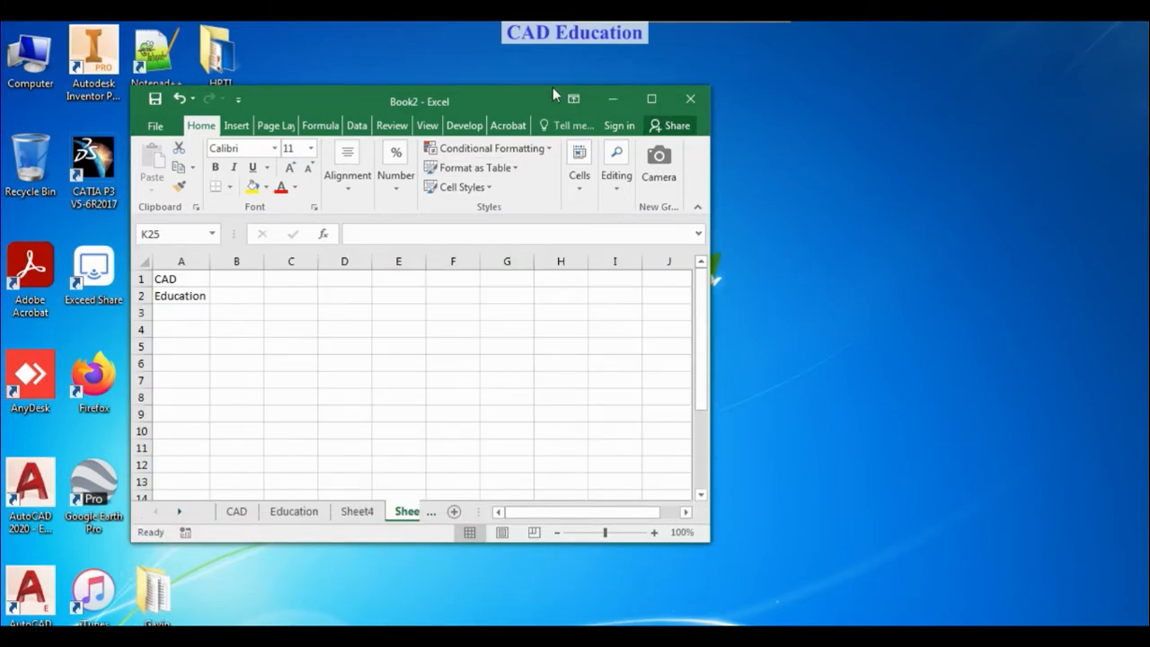
pyautogui.moveTo(543, 83)
pyautogui.mouseDown()
pyautogui.moveTo(543, 30)
pyautogui.moveTo(543, 83)
pyautogui.mouseUp()
pyautogui.moveTo(130, 258); pyautogui.dragTo(2, 258)
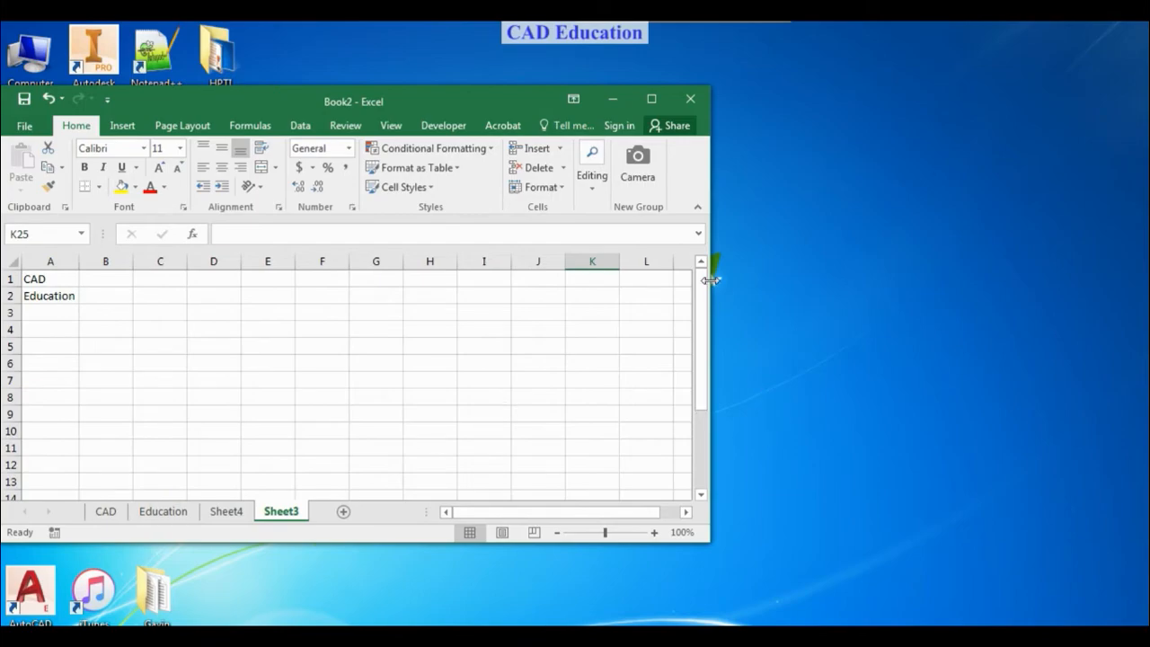
pyautogui.moveTo(711, 280); pyautogui.dragTo(1136, 292)
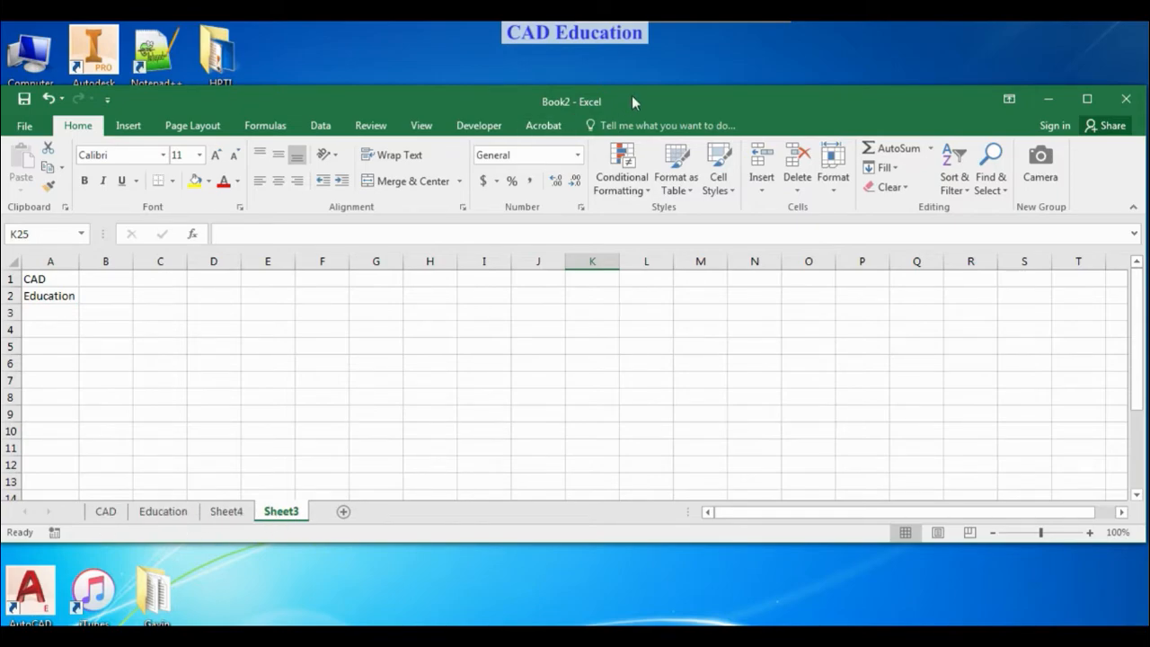
pyautogui.moveTo(634, 95); pyautogui.dragTo(635, 36)
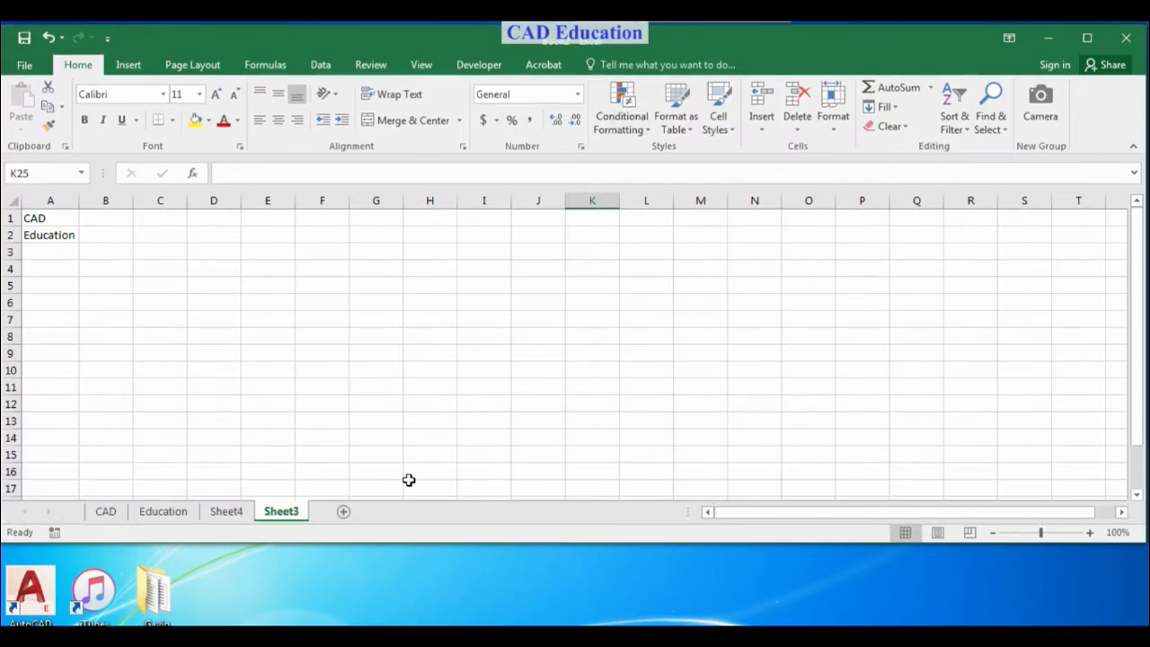
pyautogui.moveTo(389, 543); pyautogui.dragTo(389, 615)
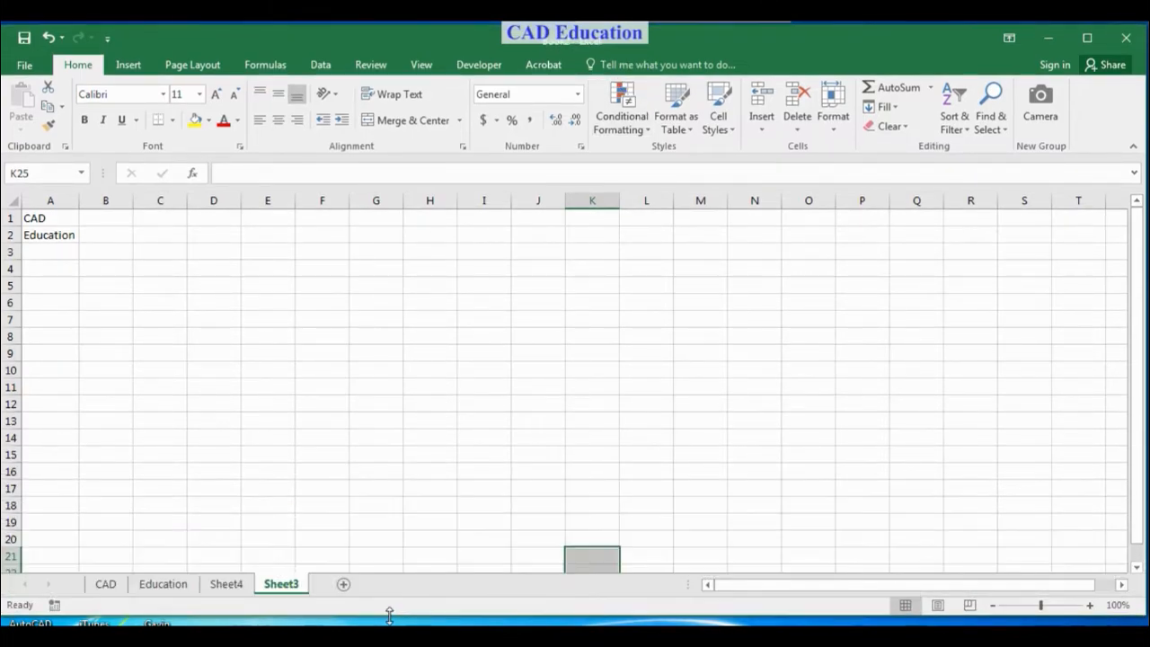
# Step: Move Sheet3 before the CAD sheet within Book2, and reposition it between the Education and Sheet4 sheets
pyautogui.rightClick(292, 585)
pyautogui.click(335, 449)
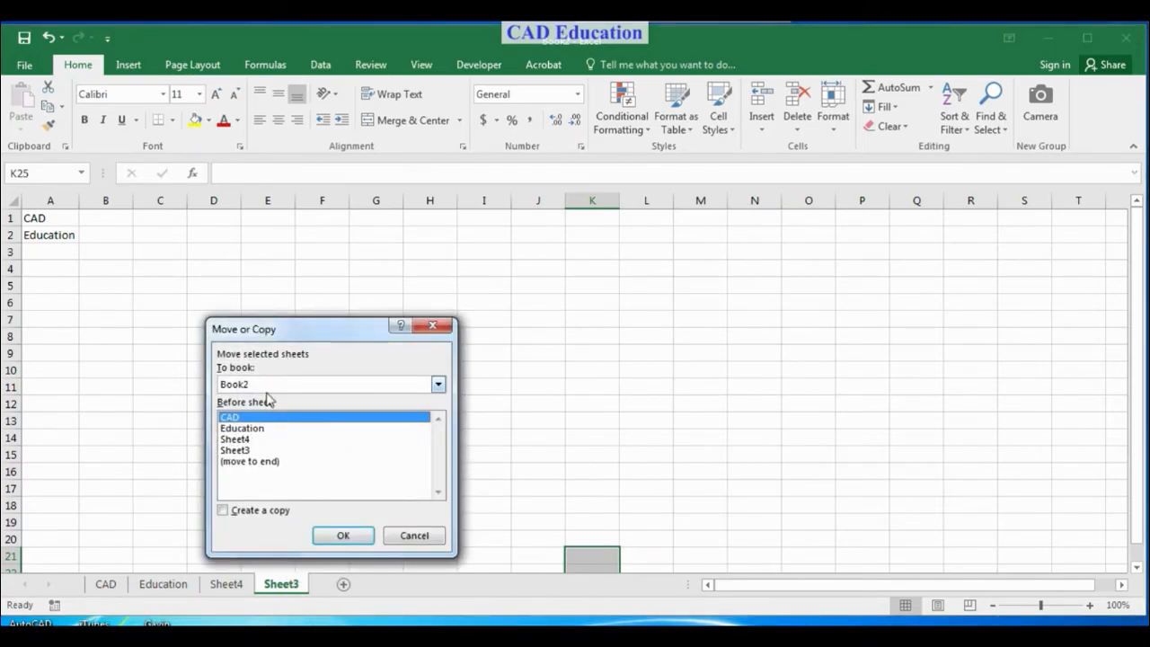
pyautogui.click(253, 417)
pyautogui.click(343, 536)
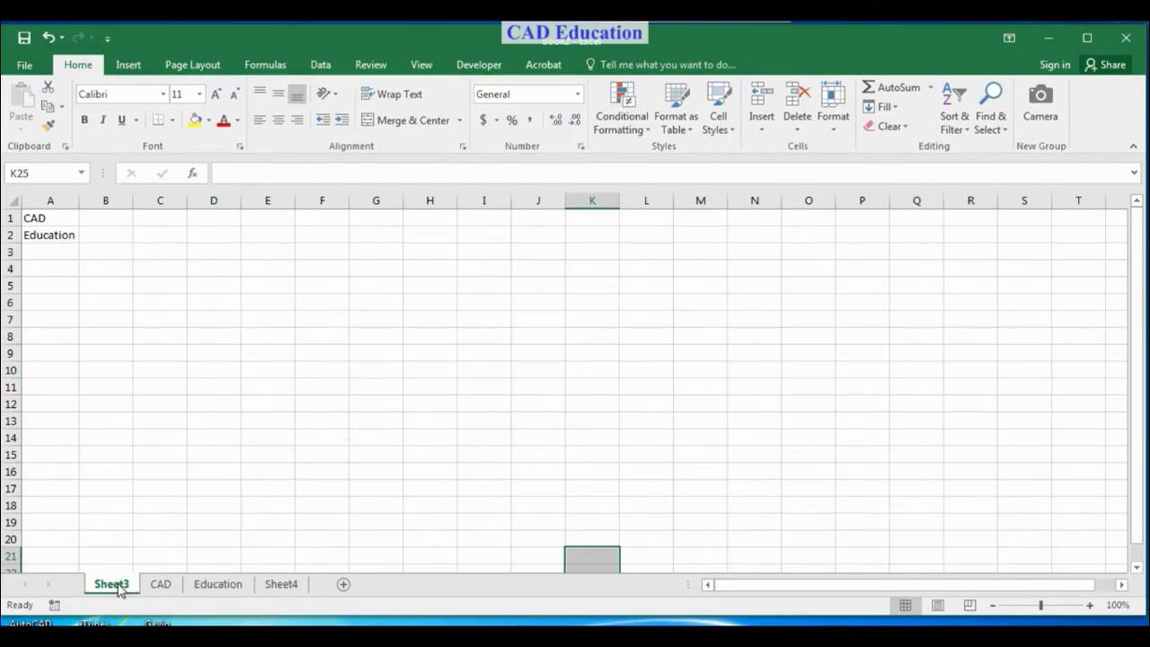
pyautogui.moveTo(119, 588); pyautogui.dragTo(255, 579)
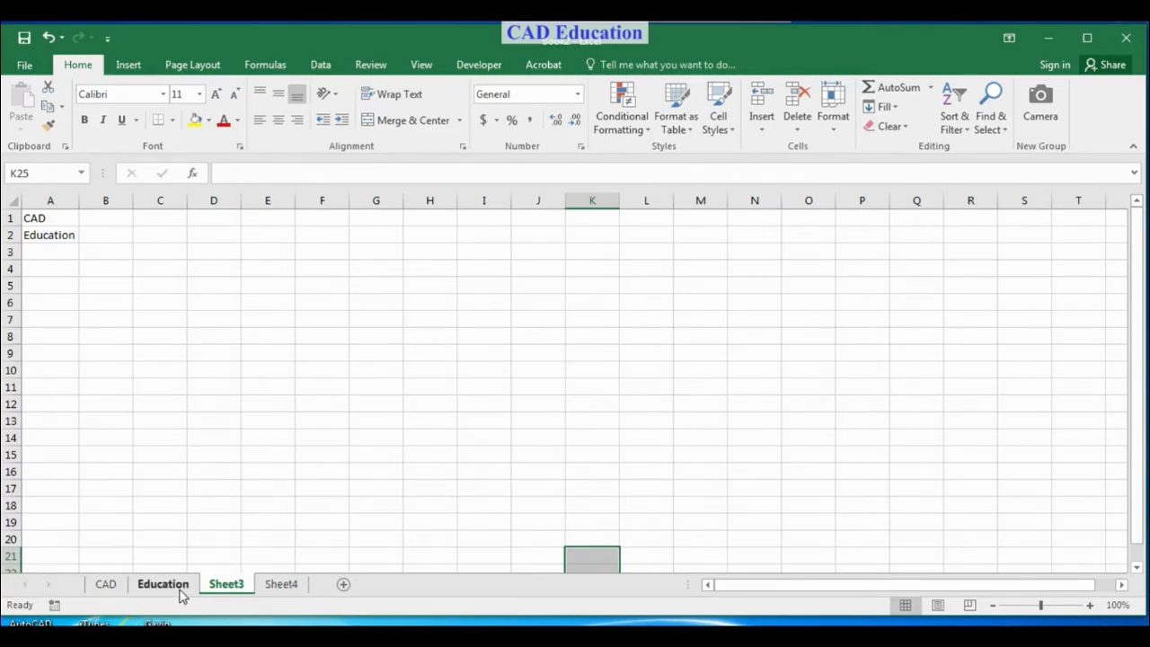
# Step: Rename Sheet3 as xyz
pyautogui.rightClick(238, 588)
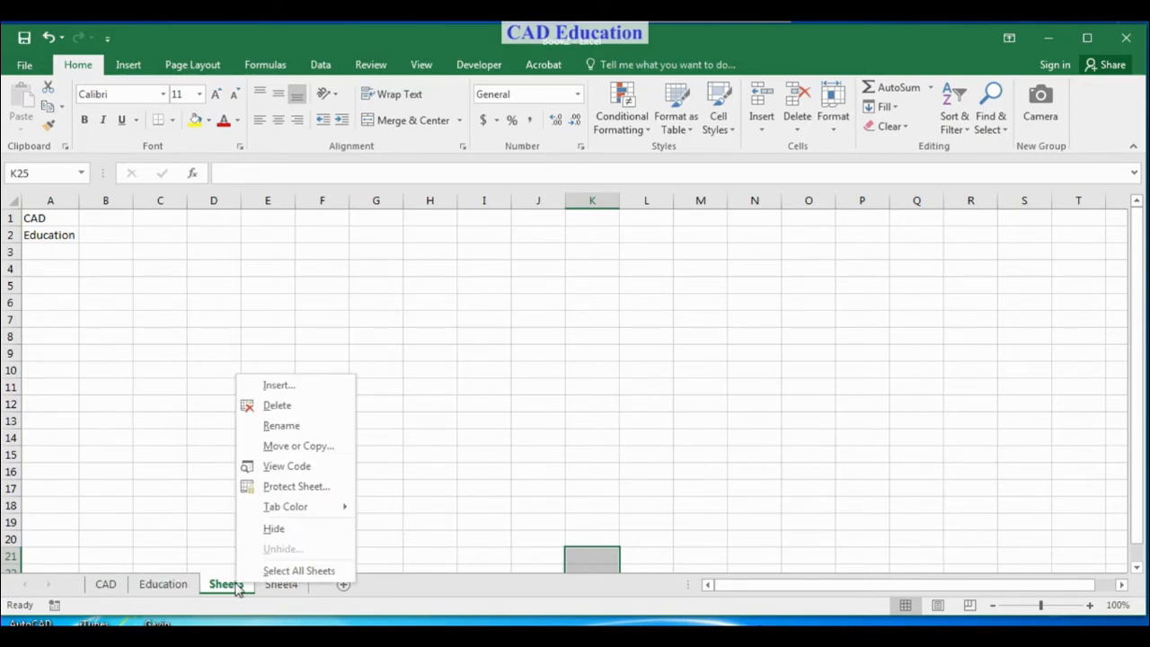
pyautogui.click(284, 428)
pyautogui.press('BackSpace')
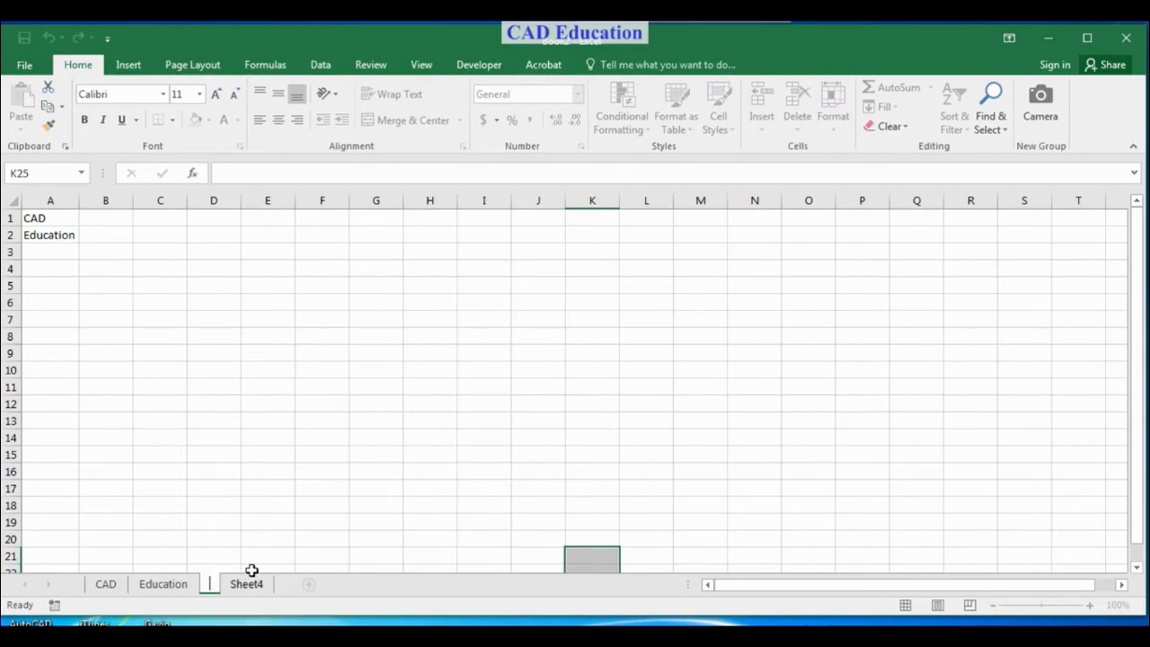
pyautogui.write('xyx')
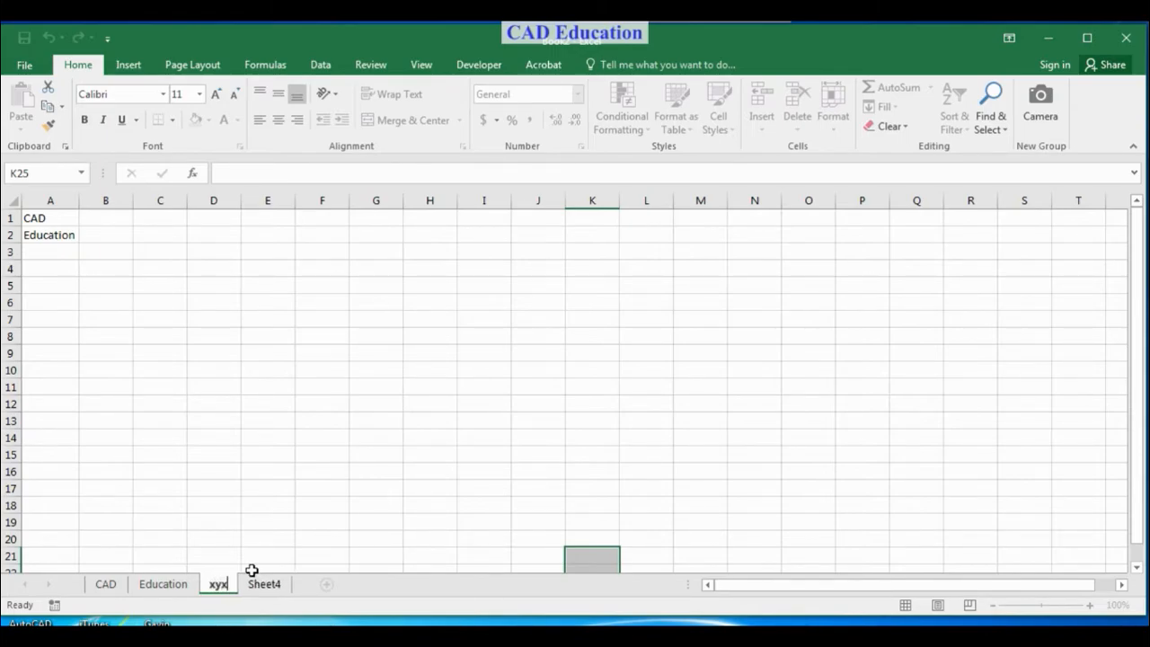
pyautogui.press('BackSpace')
pyautogui.write('z')
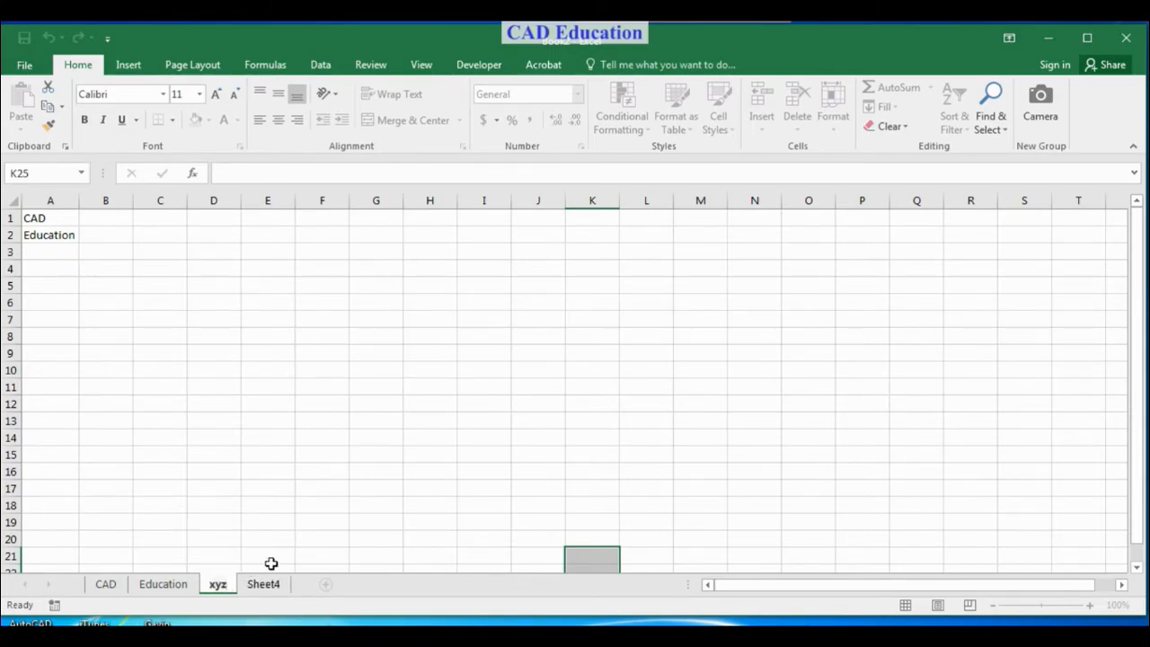
pyautogui.click(272, 564)
# Step: Look through the Sheet4, CAD and Education sheets and return to the xyz sheet
pyautogui.click(267, 584)
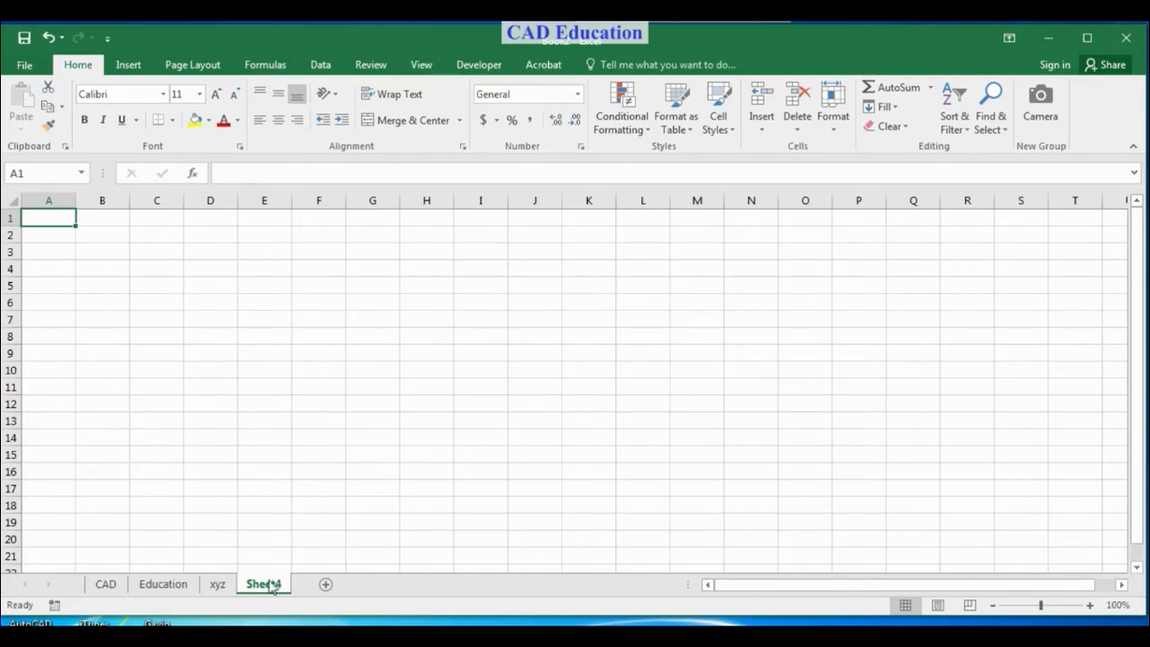
pyautogui.click(111, 585)
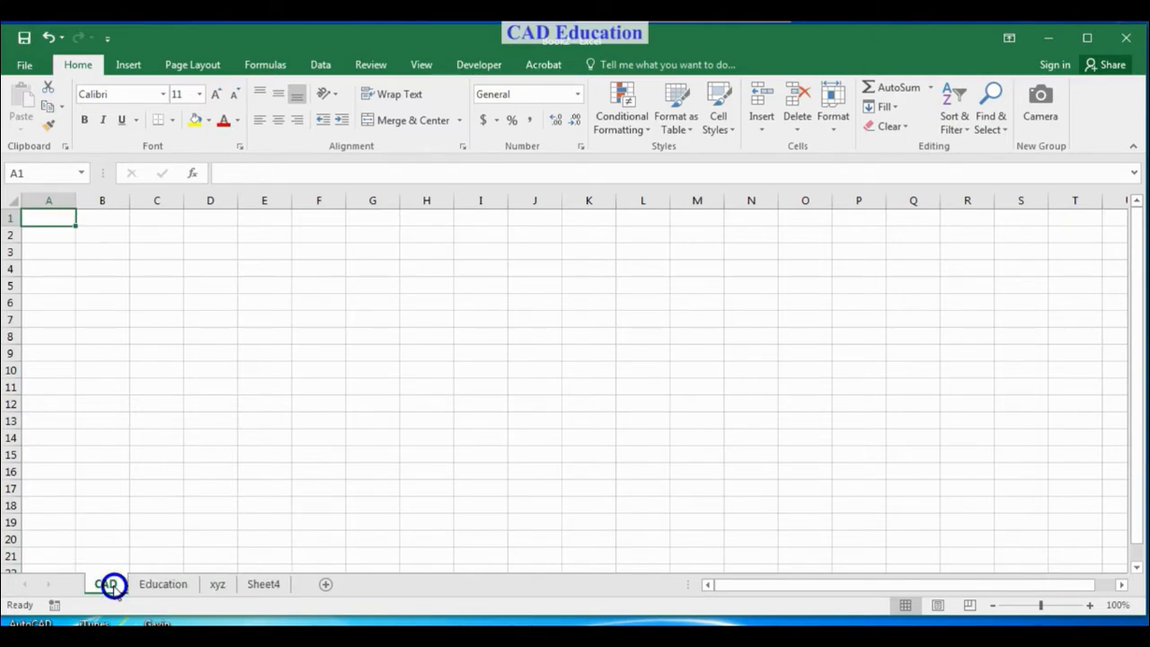
pyautogui.click(155, 586)
pyautogui.click(223, 586)
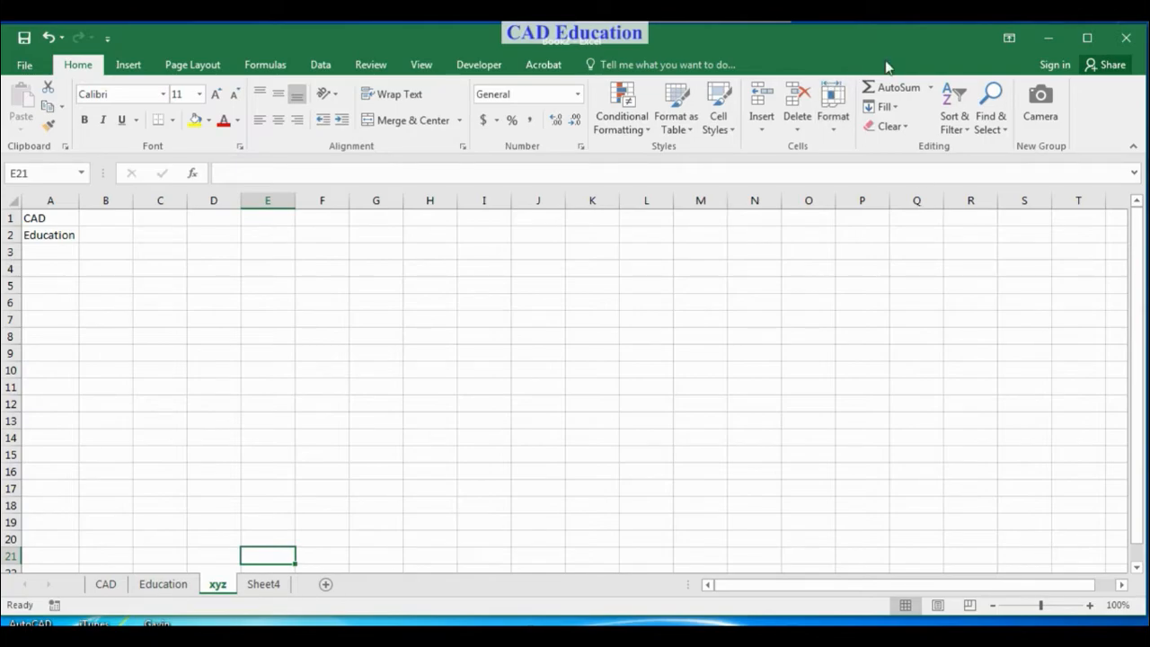
# Step: Switch to the Book1 workbook, close it, and check the list of open workbook windows from Book2
pyautogui.click(129, 65)
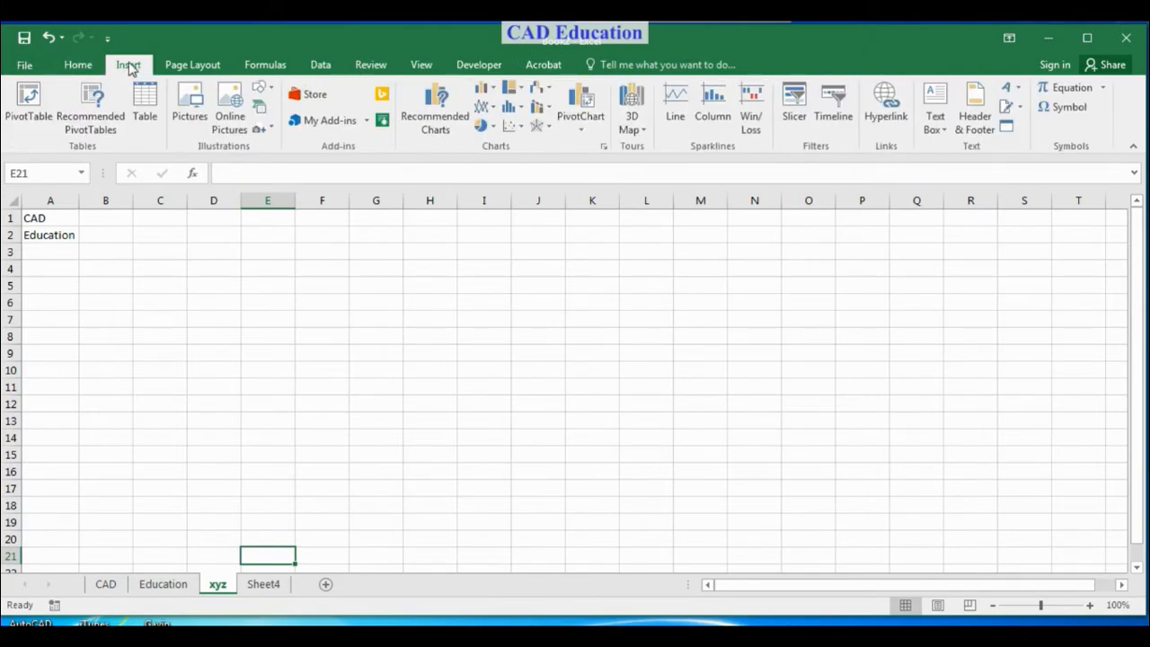
pyautogui.click(419, 64)
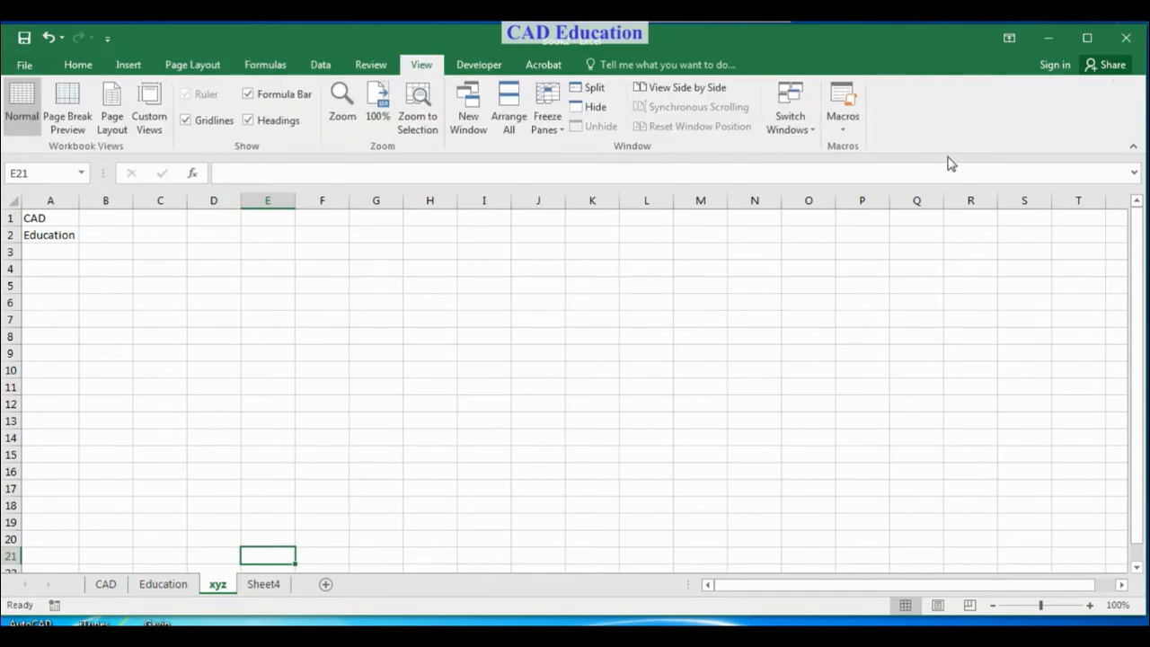
pyautogui.click(803, 129)
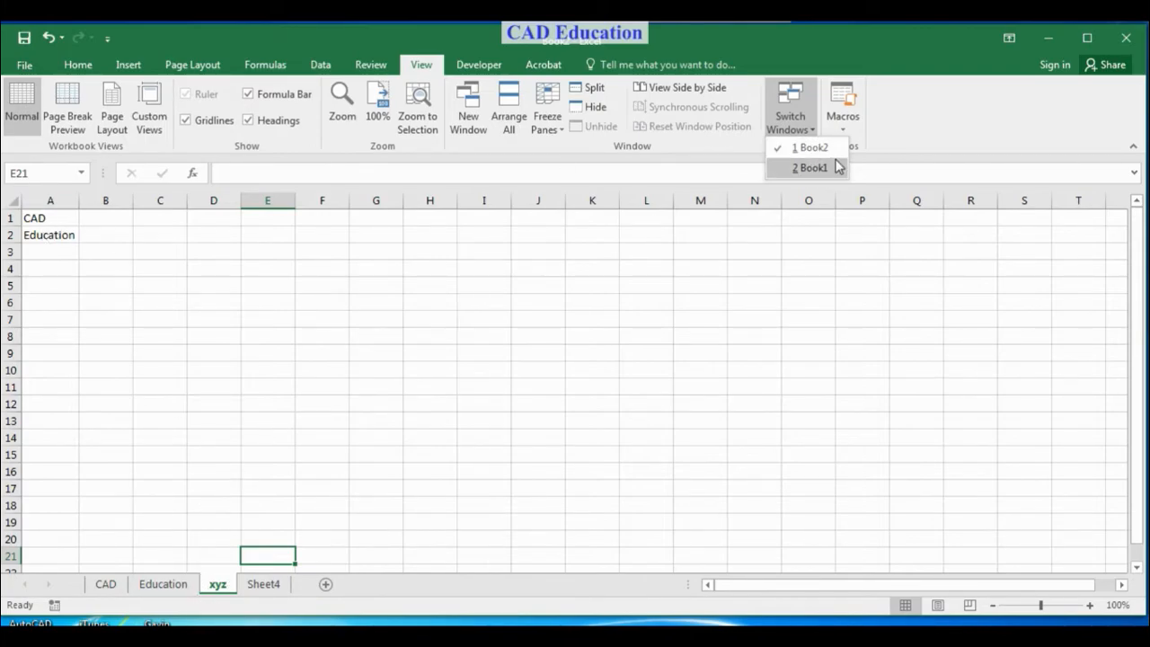
pyautogui.click(808, 169)
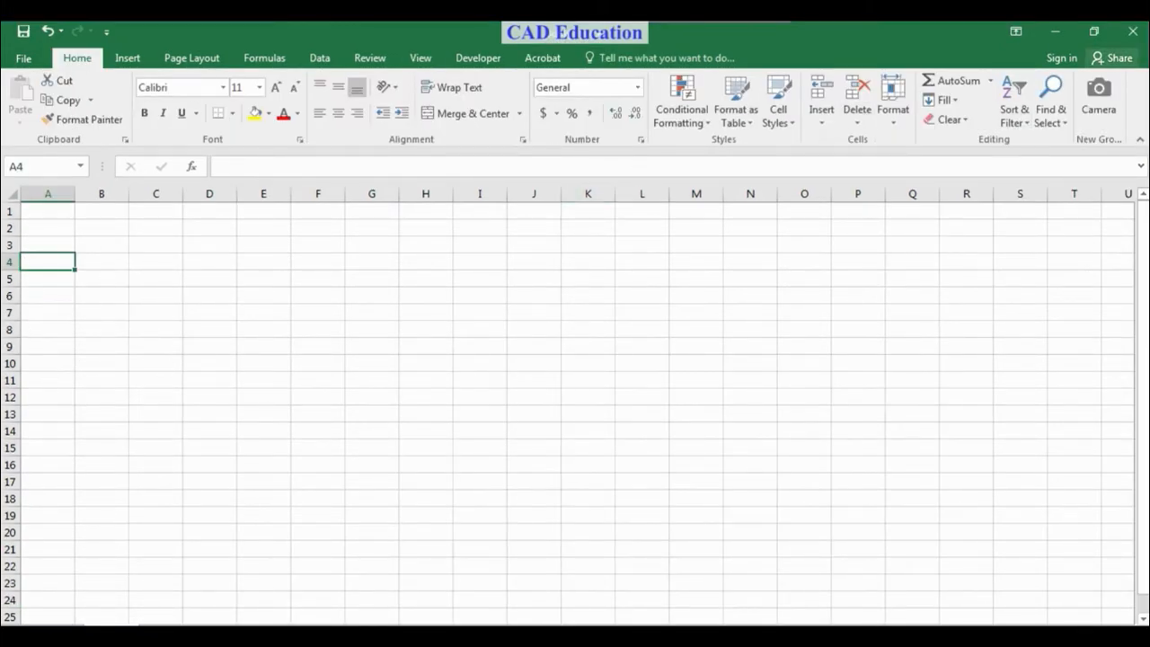
pyautogui.click(1131, 32)
pyautogui.click(585, 383)
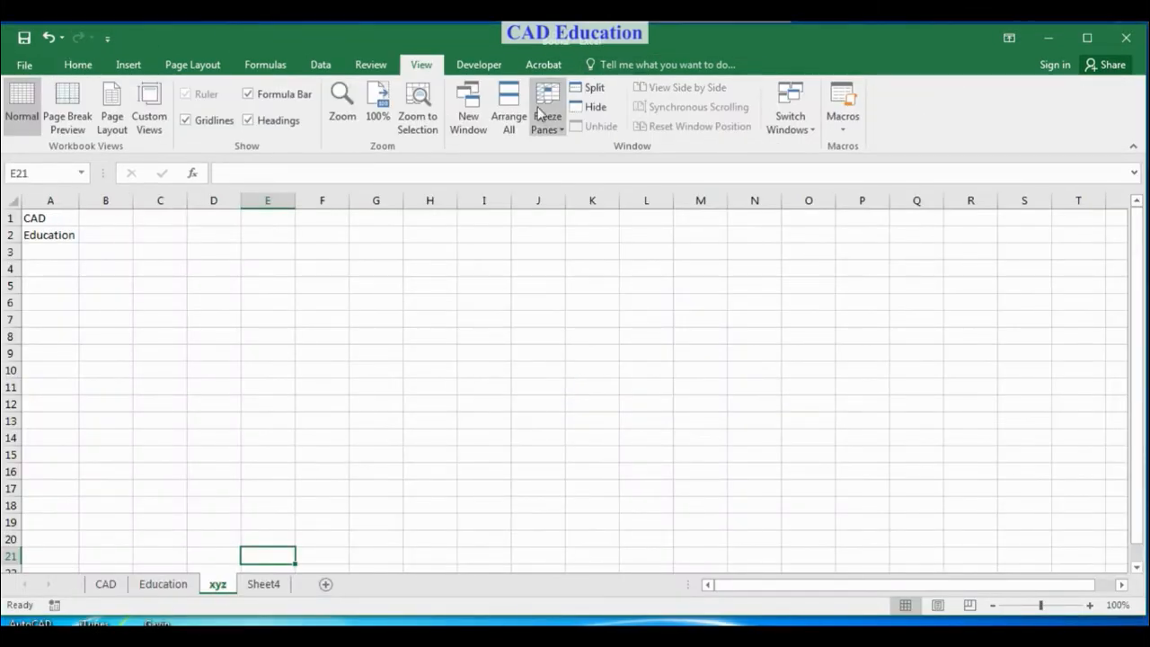
pyautogui.click(794, 124)
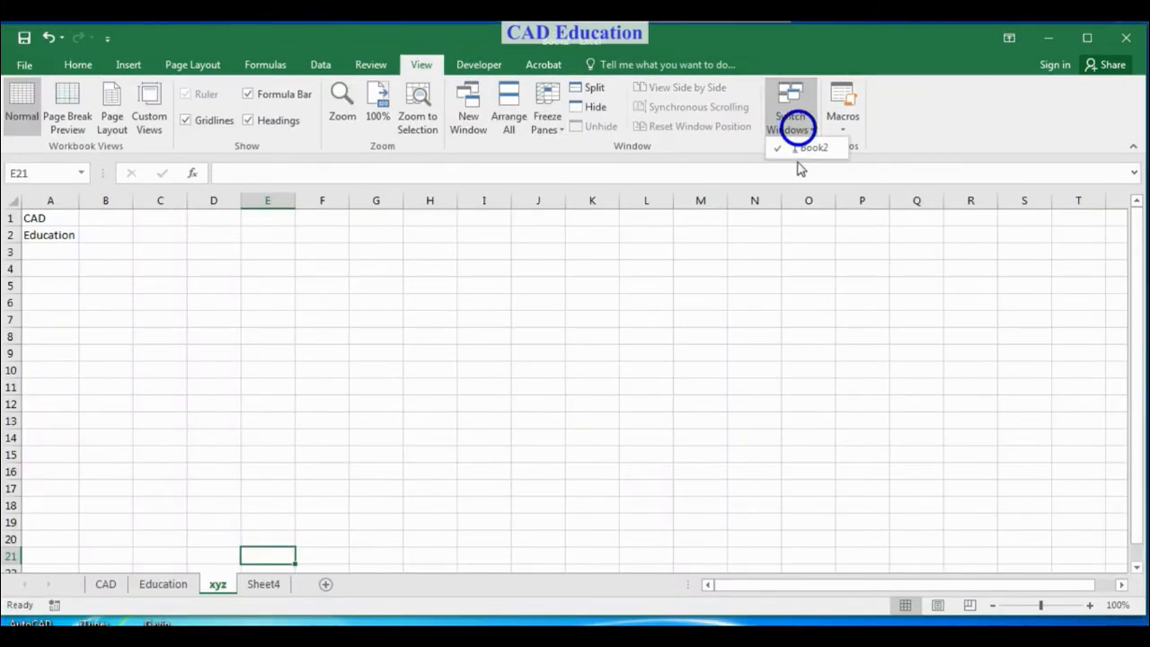
pyautogui.click(79, 69)
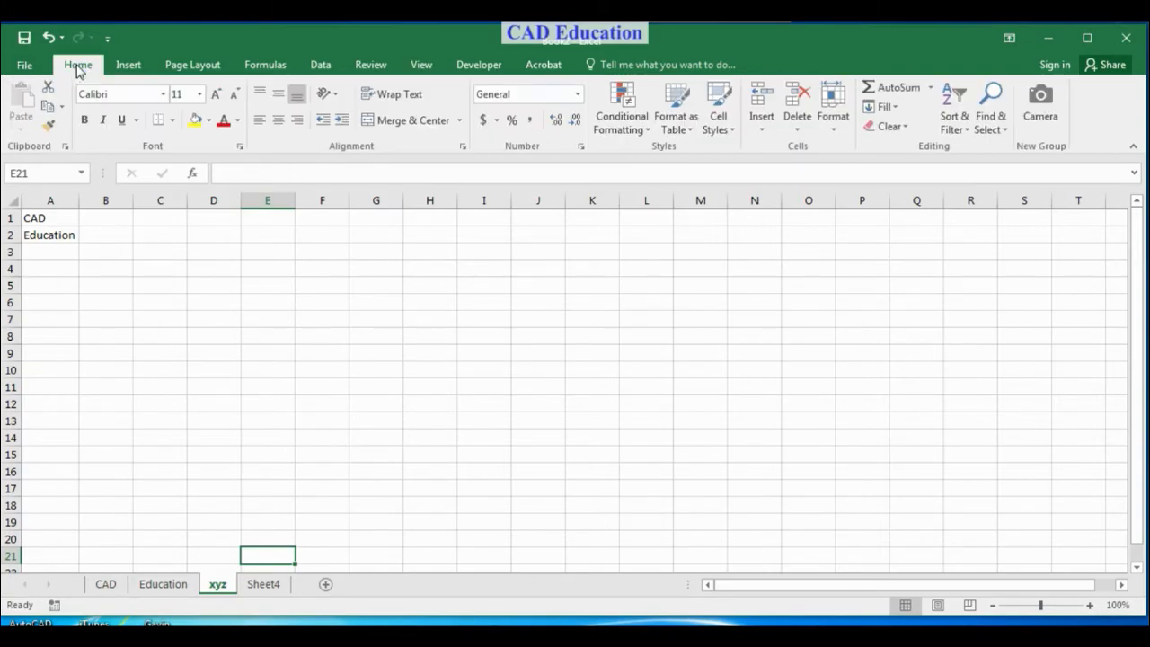
# Step: Create a copy of the xyz sheet in a new workbook
pyautogui.rightClick(217, 591)
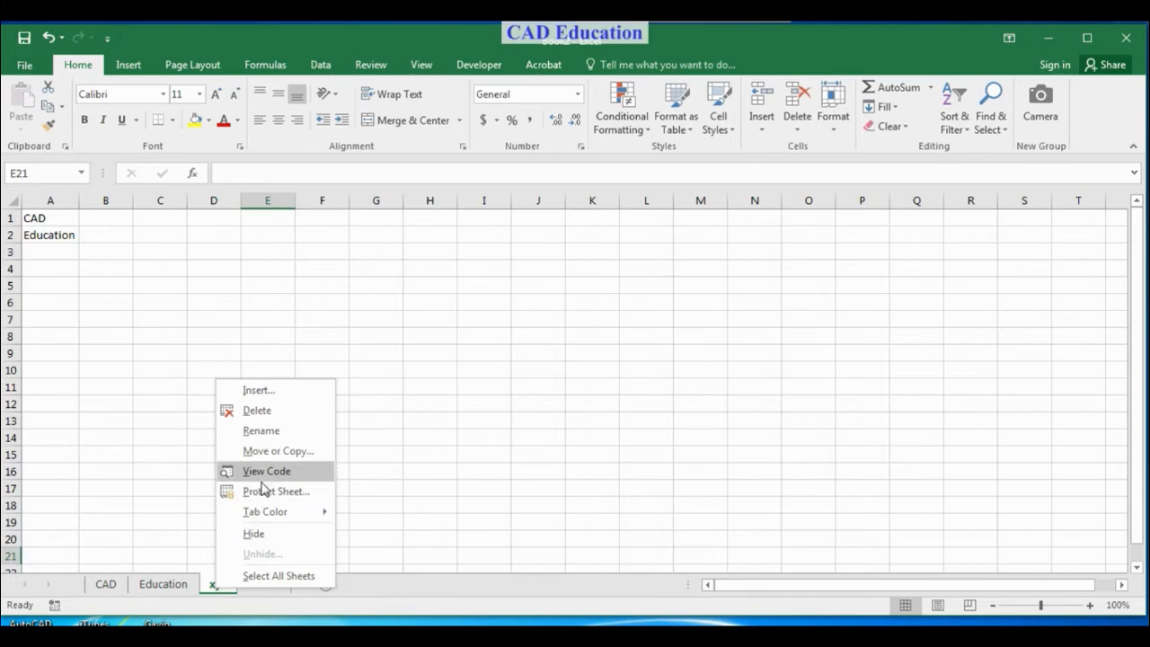
pyautogui.click(268, 452)
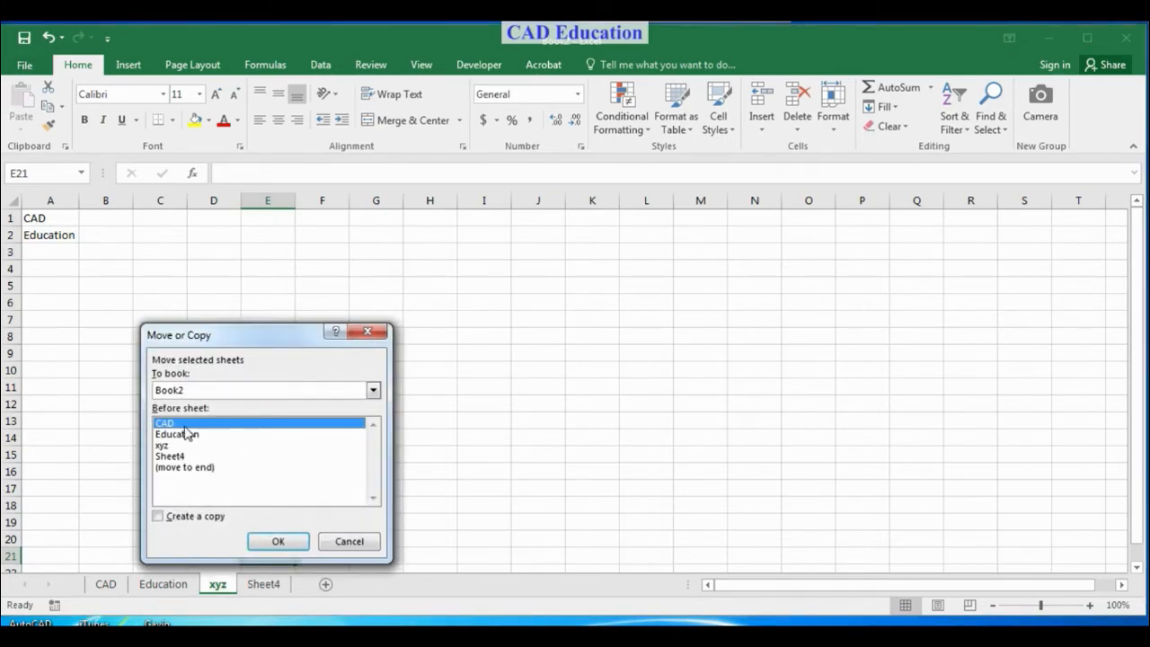
pyautogui.click(160, 517)
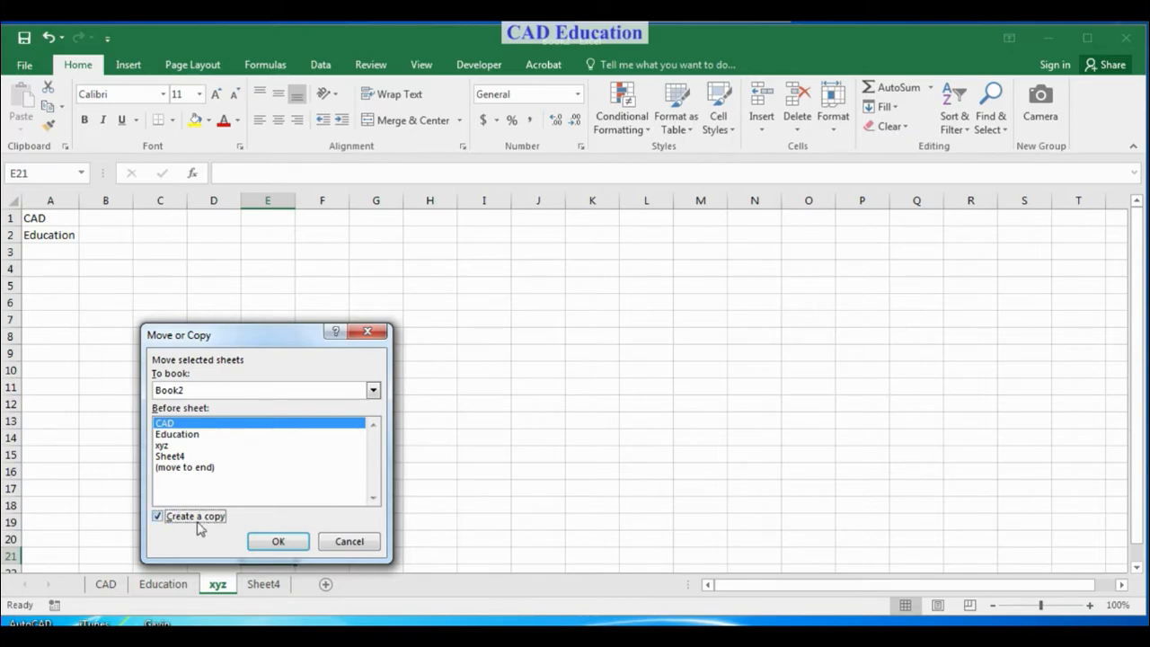
pyautogui.click(373, 390)
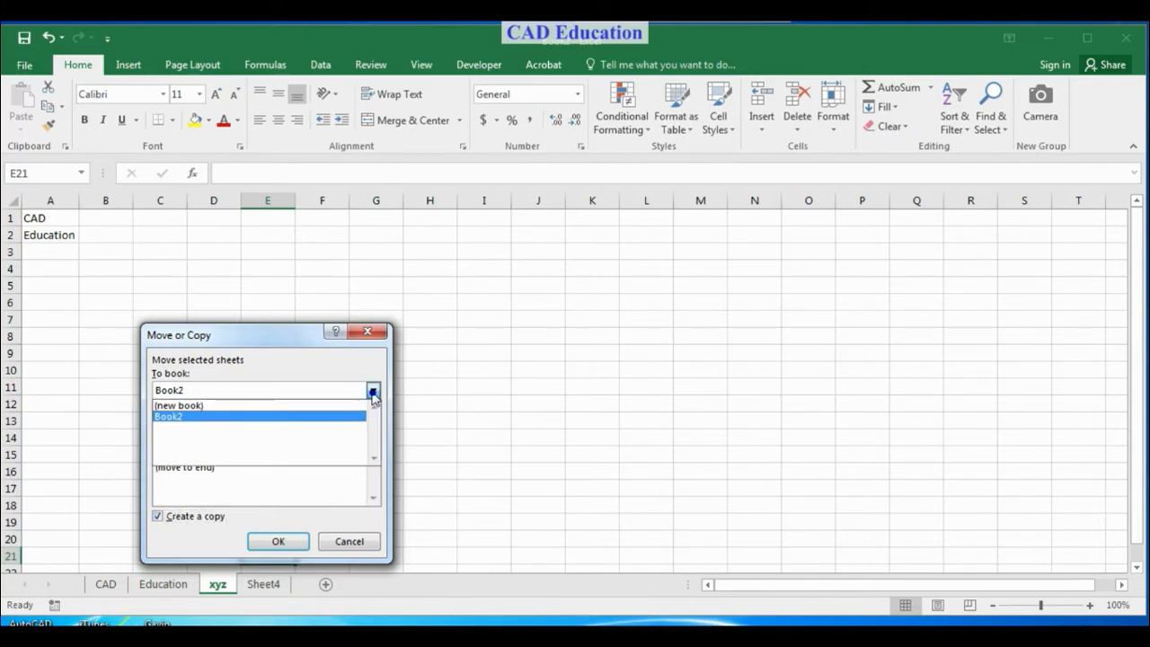
pyautogui.click(261, 406)
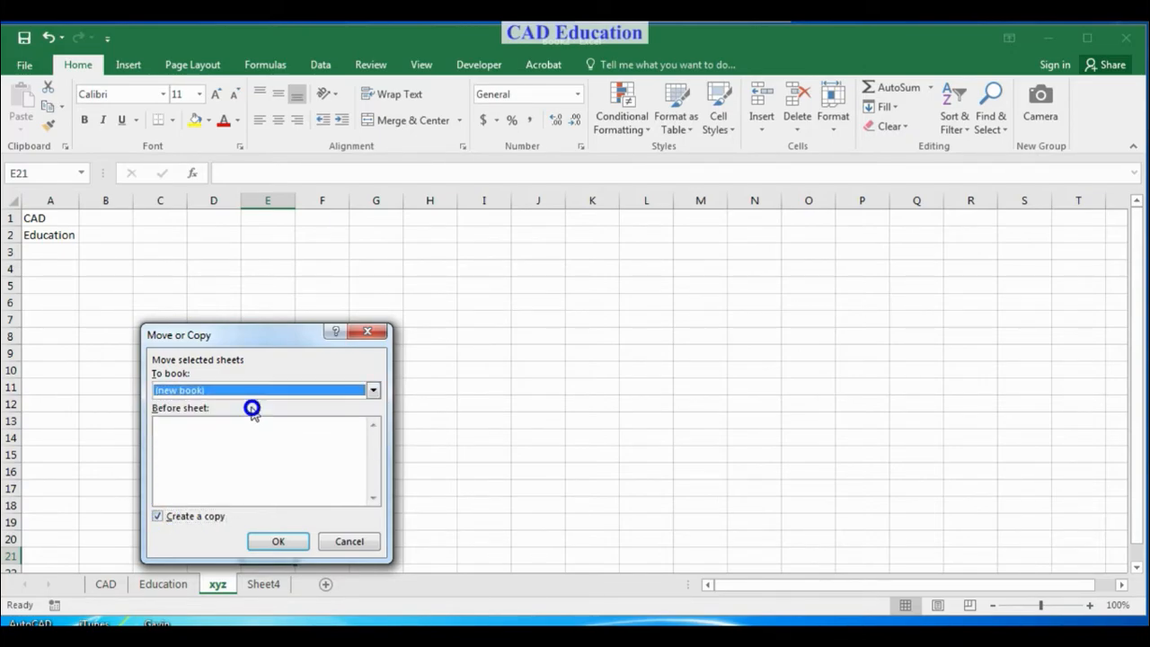
pyautogui.click(281, 542)
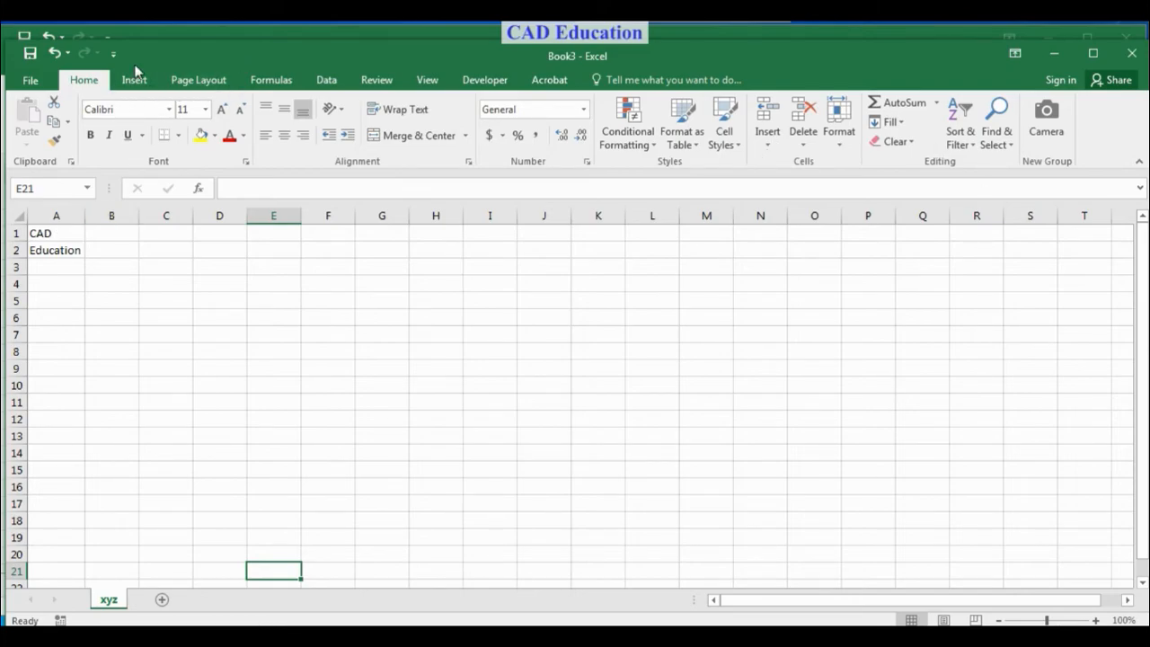
# Step: Switch back to the Book2 workbook window
pyautogui.click(428, 82)
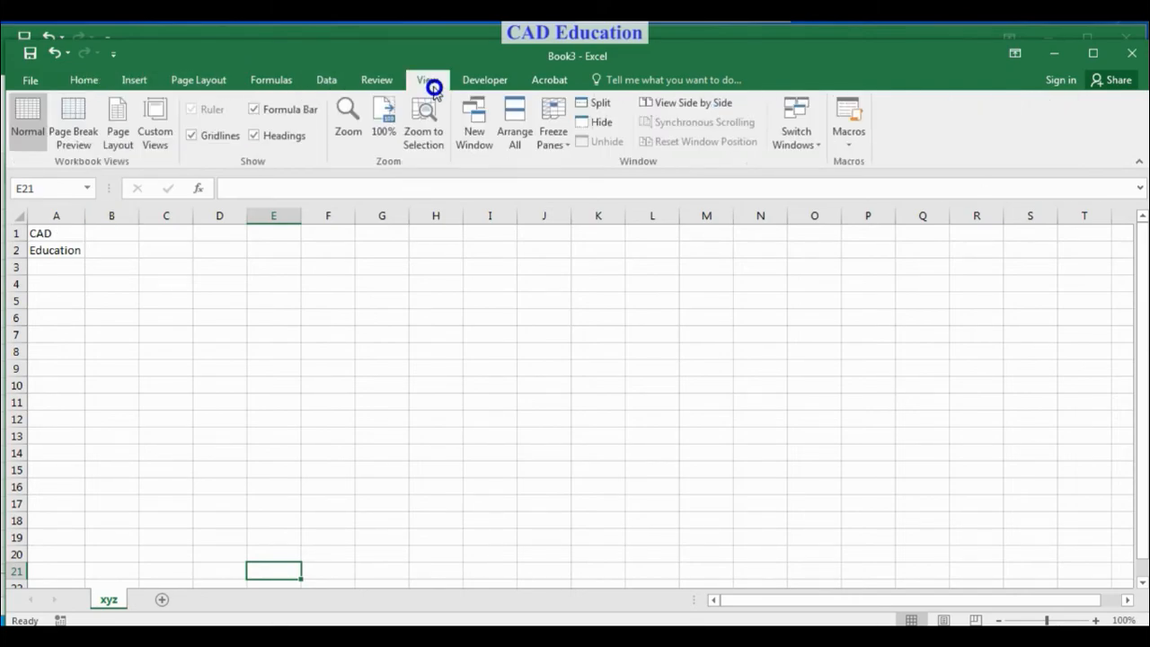
pyautogui.click(784, 149)
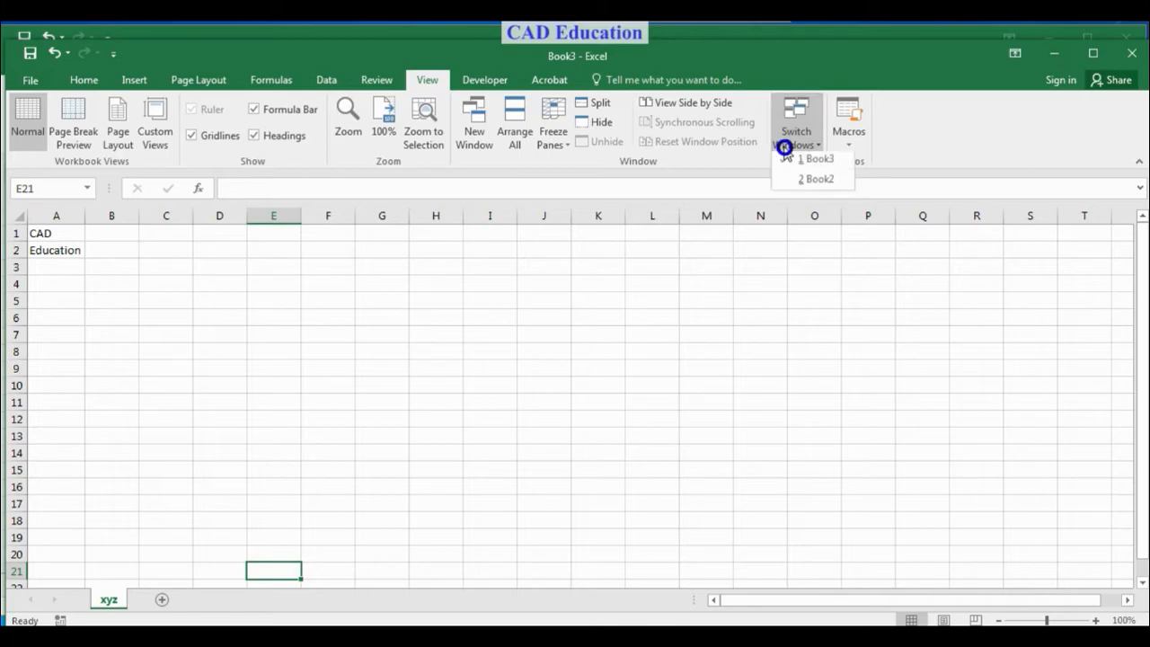
pyautogui.click(818, 184)
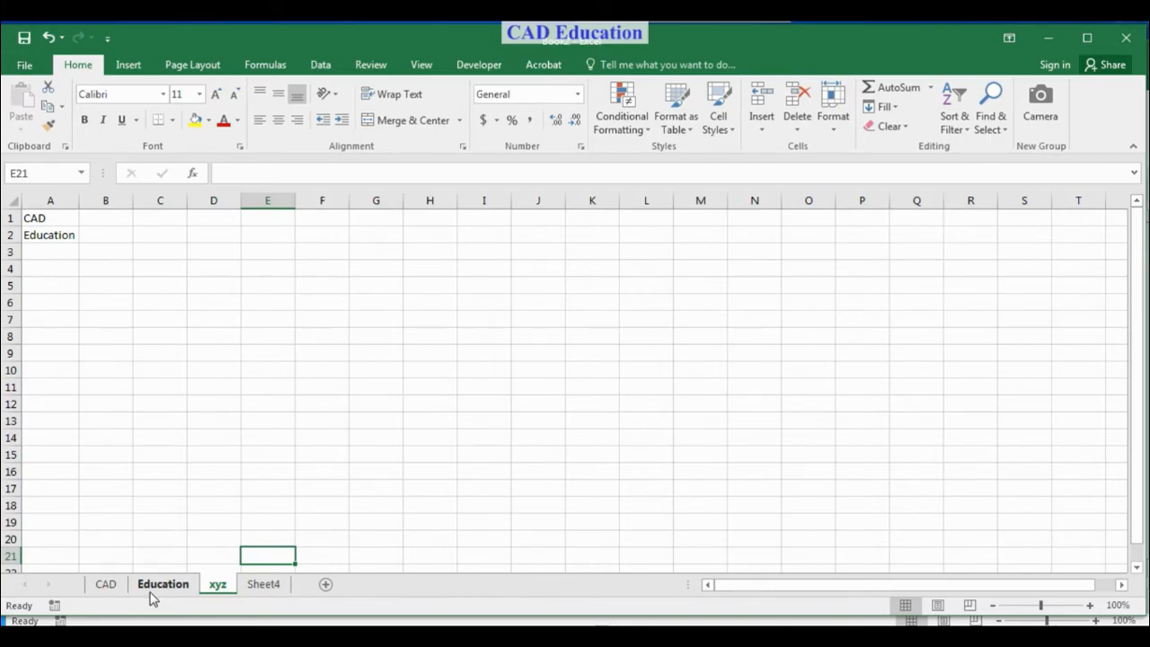
pyautogui.rightClick(216, 586)
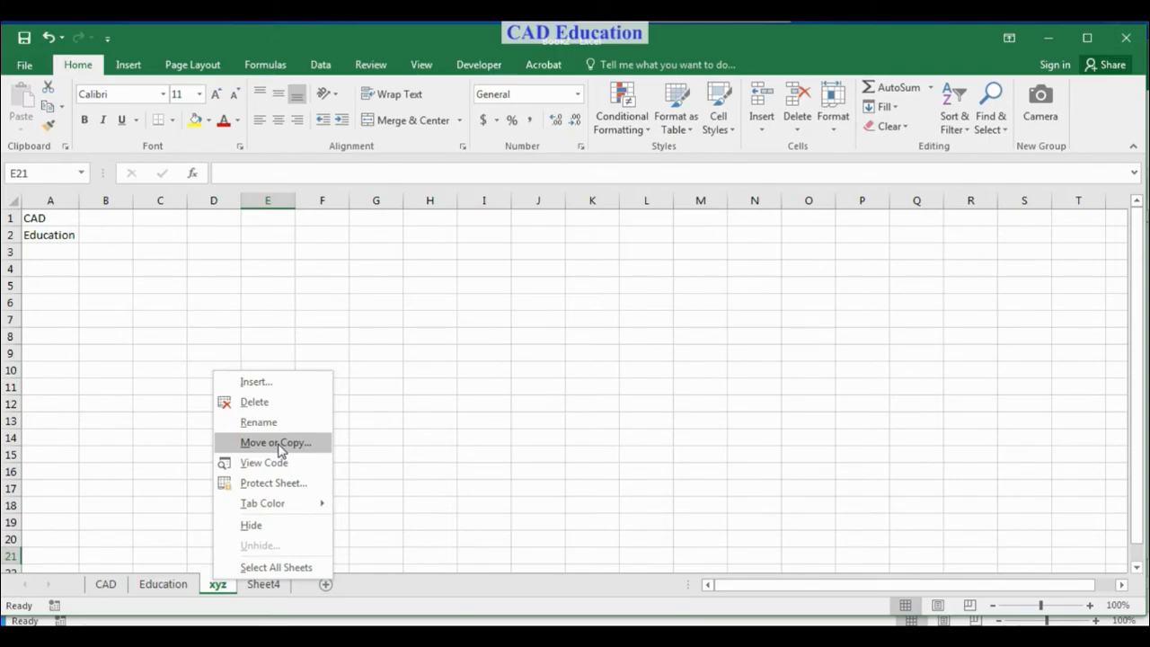
pyautogui.click(466, 477)
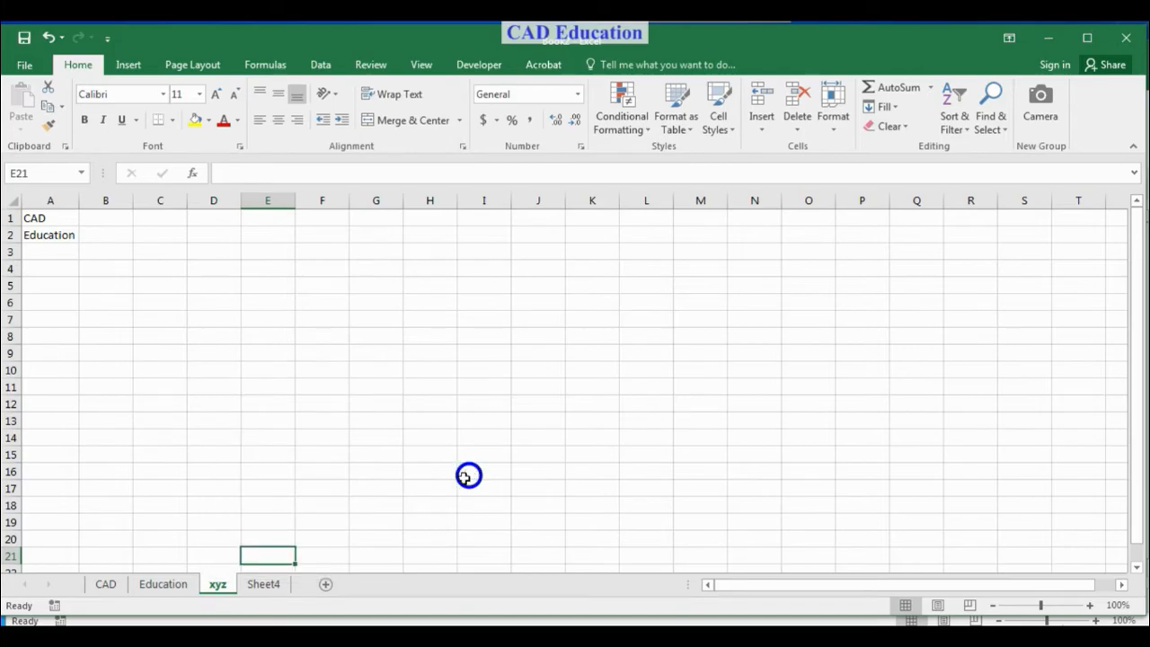
# Step: On the Education sheet, enter 11 in A1 and 12 in A2, and fill the series down to A10
pyautogui.click(162, 586)
pyautogui.doubleClick(59, 224)
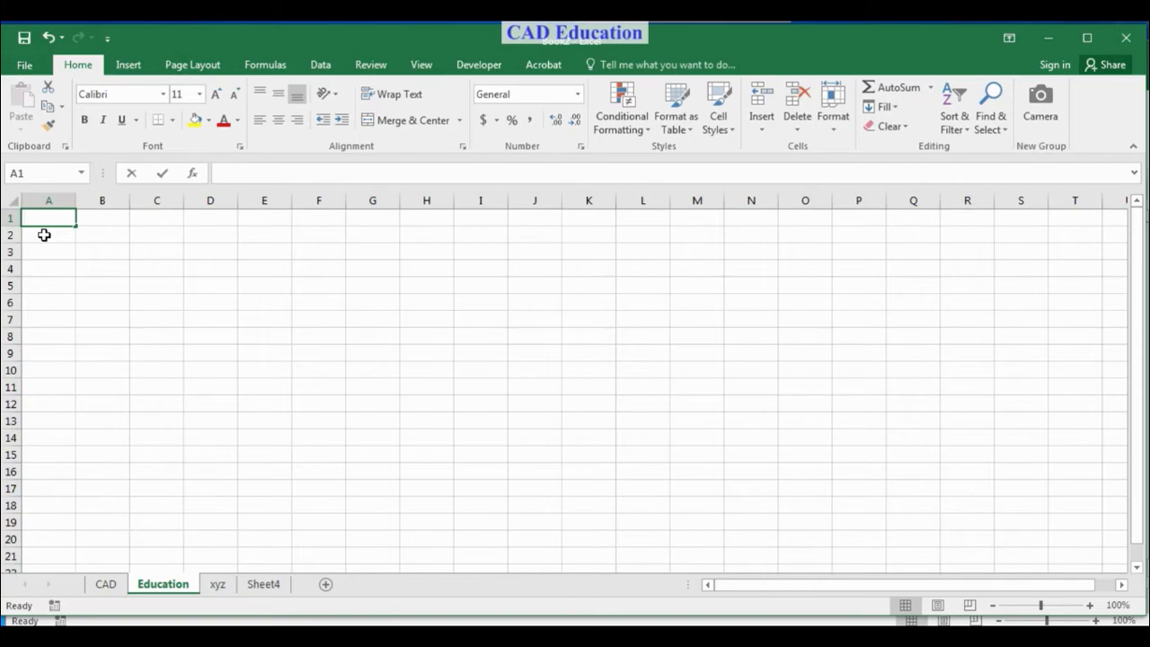
pyautogui.click(42, 221)
pyautogui.write('11')
pyautogui.click(42, 250)
pyautogui.click(47, 235)
pyautogui.write('12')
pyautogui.click(51, 254)
pyautogui.moveTo(48, 216); pyautogui.dragTo(62, 371)
pyautogui.click(326, 387)
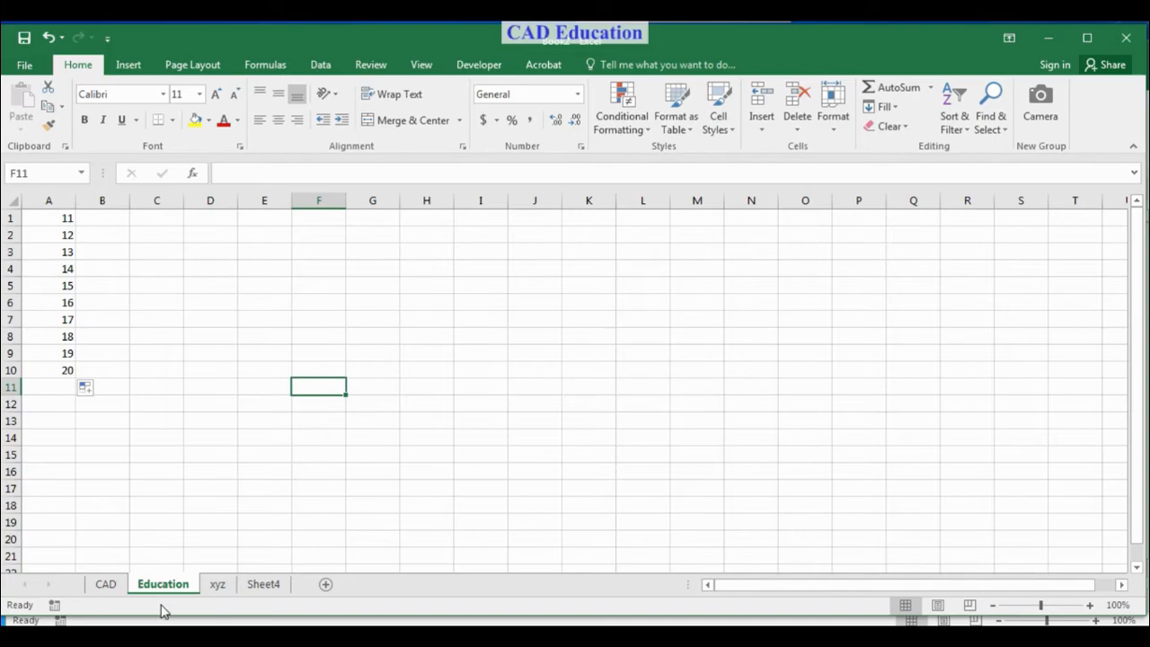
# Step: Hide the Education sheet and look through the remaining CAD, xyz and Sheet4 sheets
pyautogui.rightClick(165, 586)
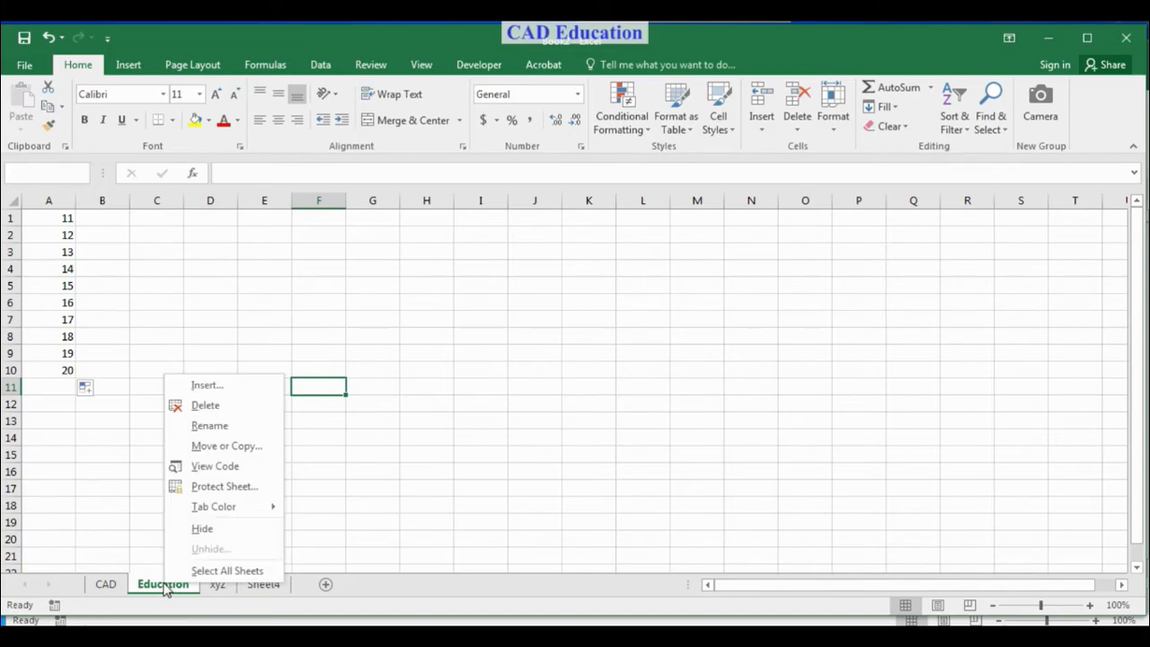
pyautogui.click(205, 530)
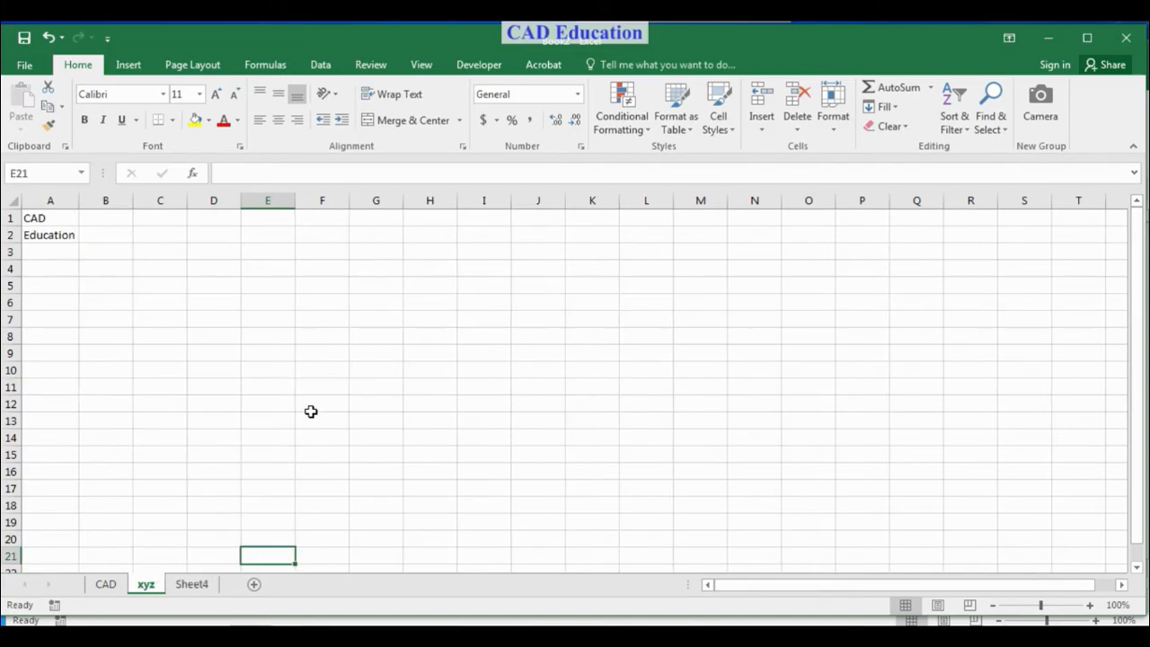
pyautogui.click(112, 585)
pyautogui.click(137, 585)
pyautogui.click(186, 585)
pyautogui.click(112, 585)
pyautogui.click(144, 585)
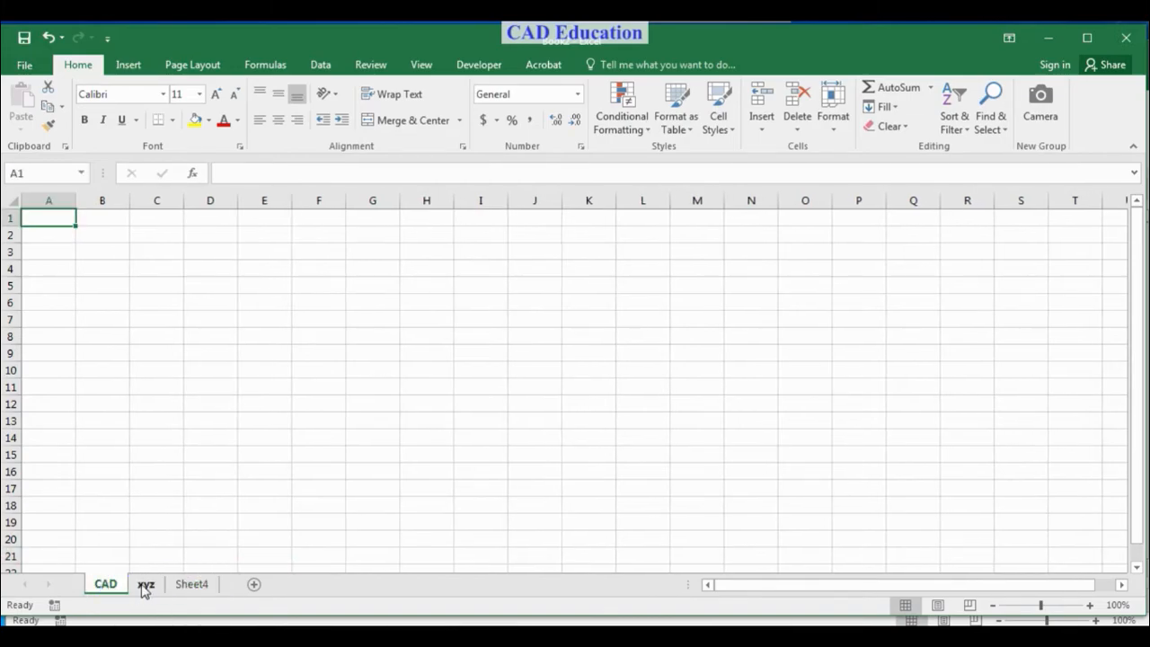
# Step: Unhide the Education sheet from the xyz sheet
pyautogui.click(146, 585)
pyautogui.rightClick(148, 586)
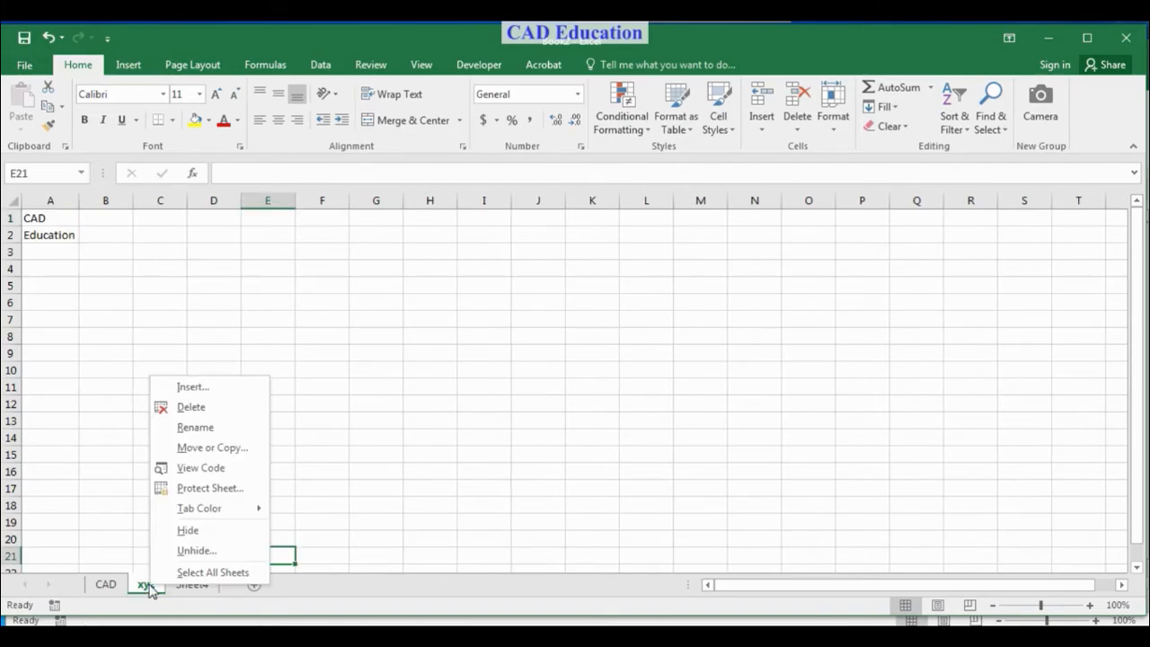
pyautogui.click(189, 550)
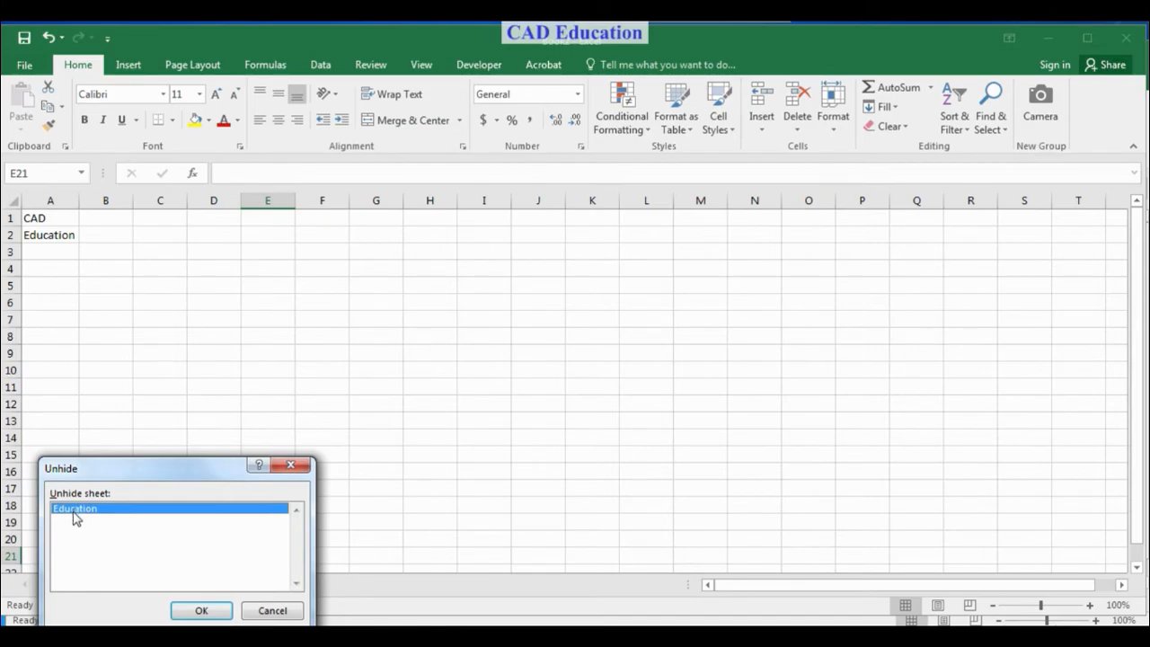
pyautogui.click(200, 610)
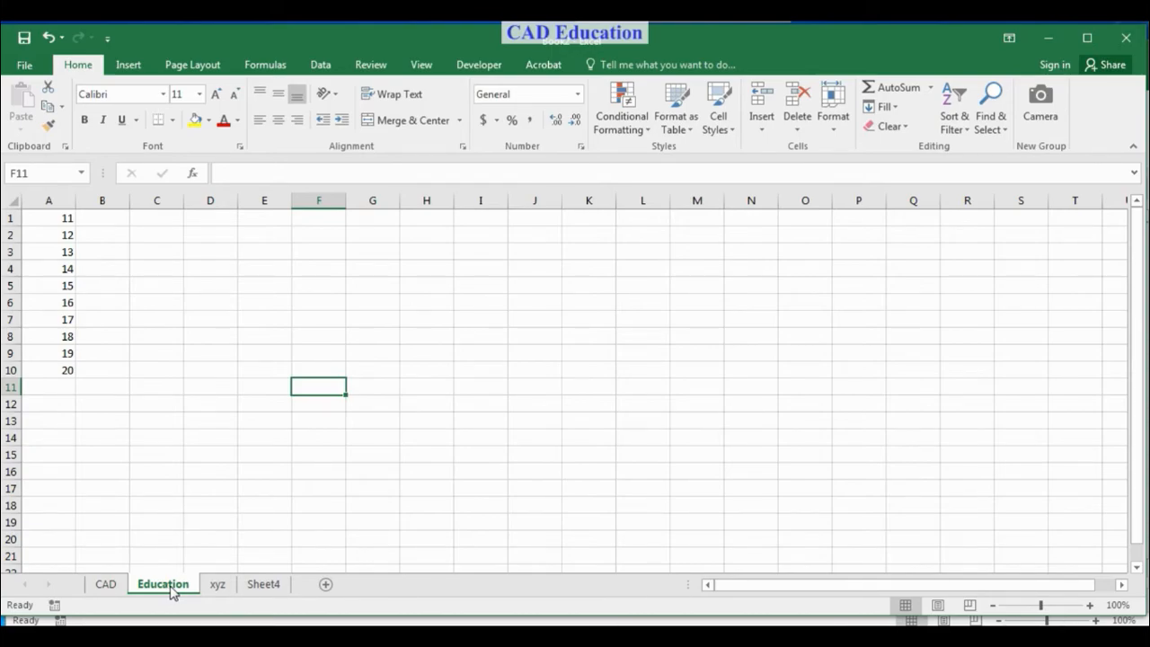
# Step: Group the CAD, Education, xyz and Sheet4 sheets, page through their print preview and return to the worksheet
pyautogui.click(120, 593)
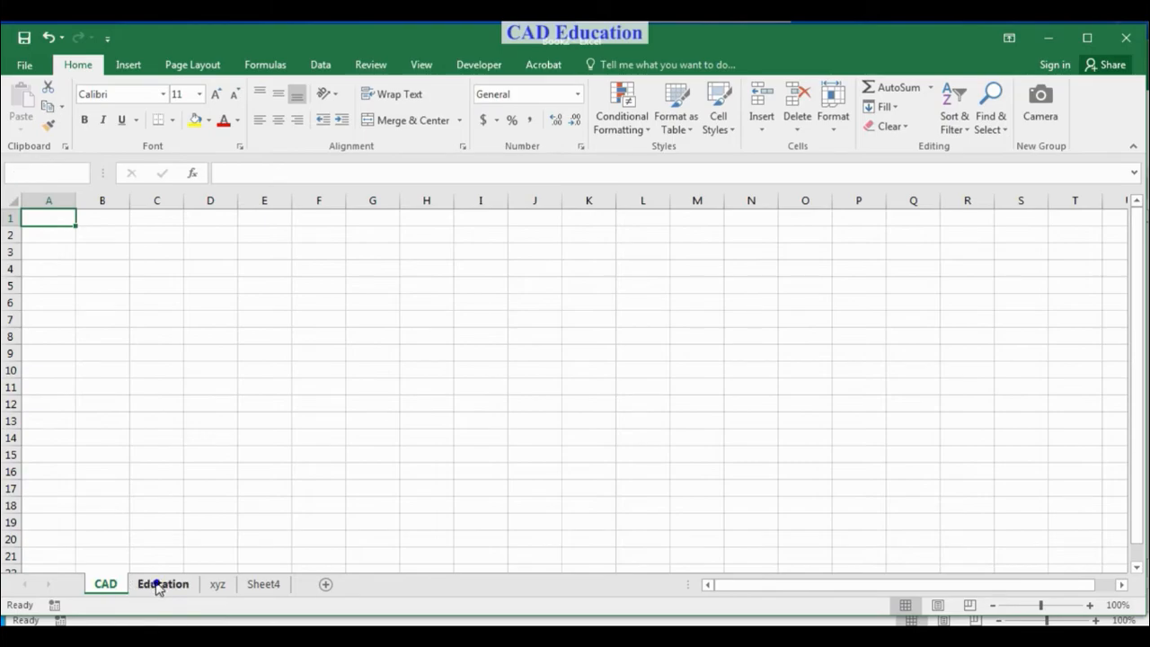
pyautogui.keyDown('ctrl'); pyautogui.click(155, 585); pyautogui.keyUp('ctrl')
pyautogui.keyDown('ctrl'); pyautogui.click(214, 584); pyautogui.keyUp('ctrl')
pyautogui.keyDown('ctrl'); pyautogui.click(261, 586); pyautogui.keyUp('ctrl')
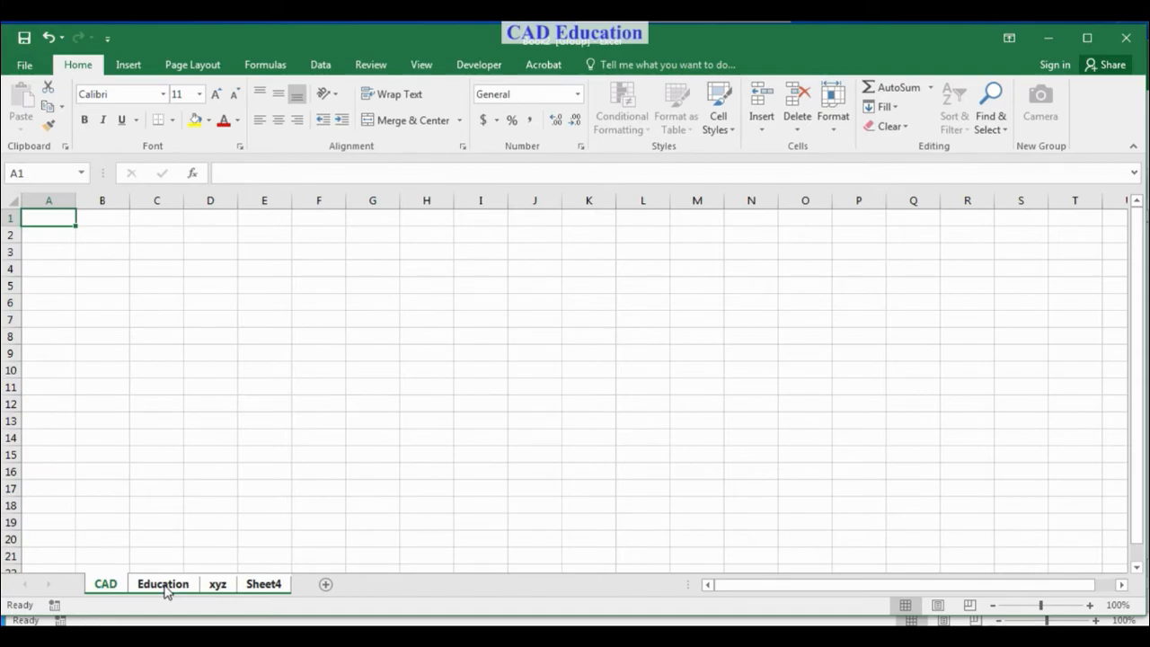
pyautogui.hotkey('ctrl', 'p')
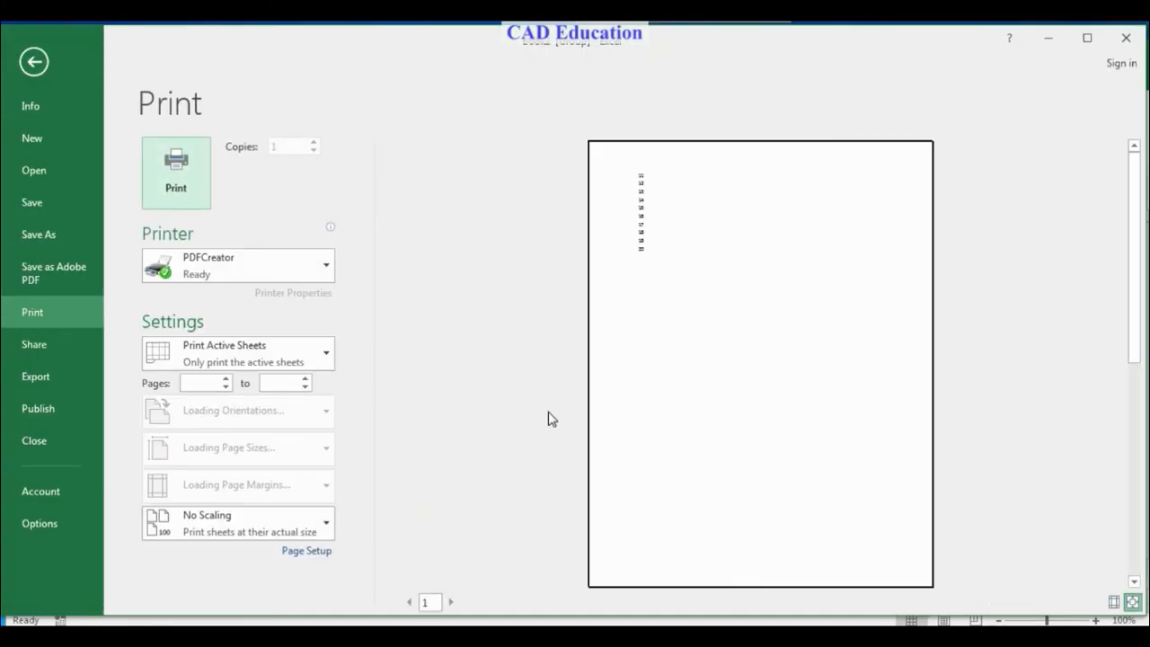
pyautogui.click(474, 603)
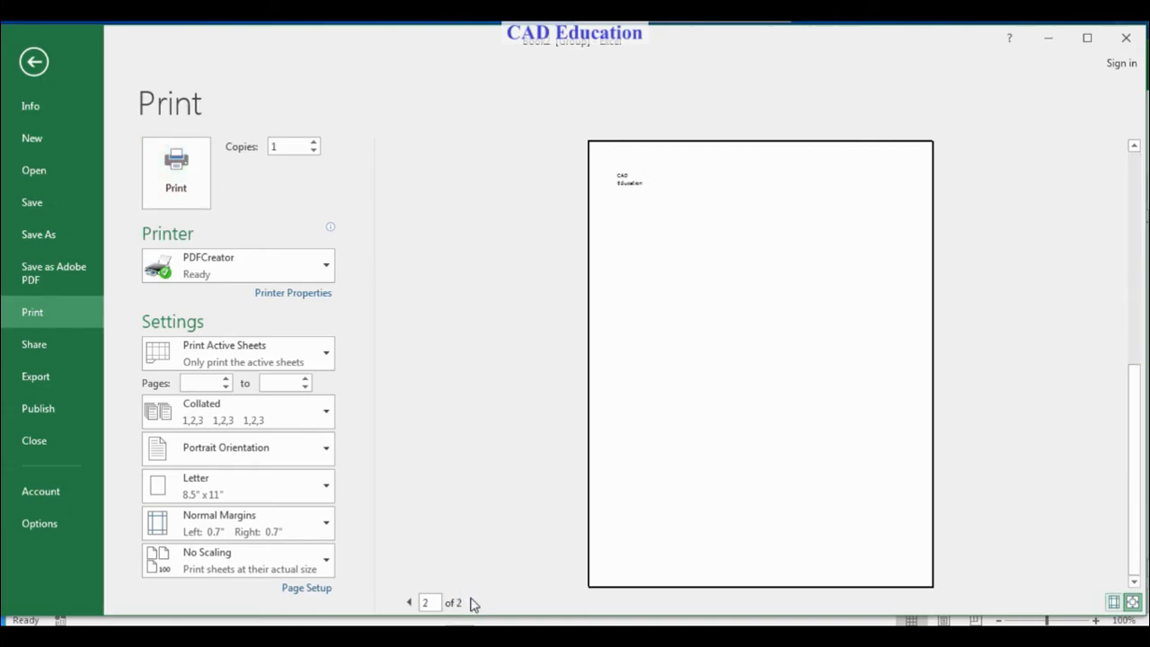
pyautogui.click(410, 603)
pyautogui.click(471, 603)
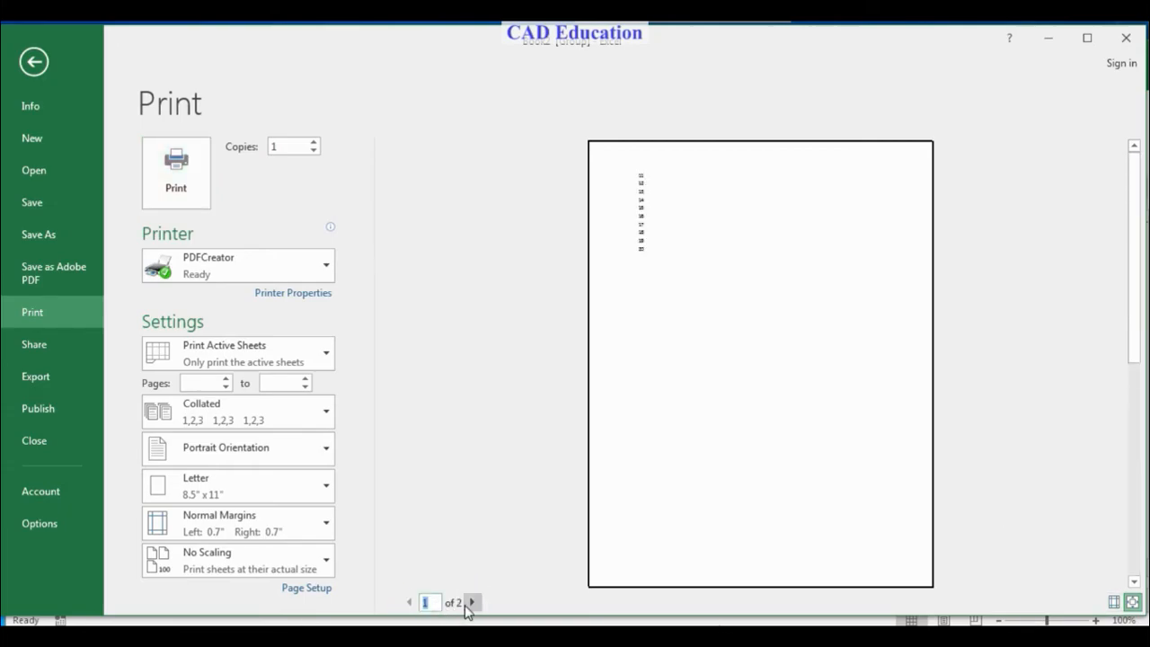
pyautogui.click(33, 62)
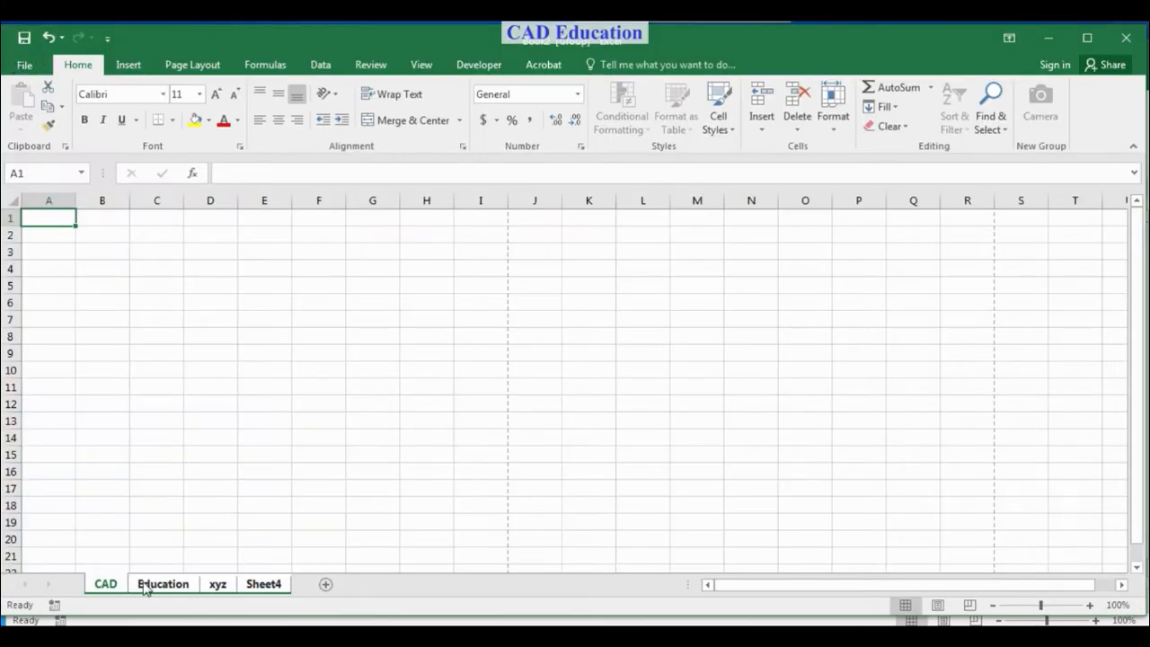
# Step: Ungroup the sheets by activating Education, and hide the Education sheet again
pyautogui.click(171, 585)
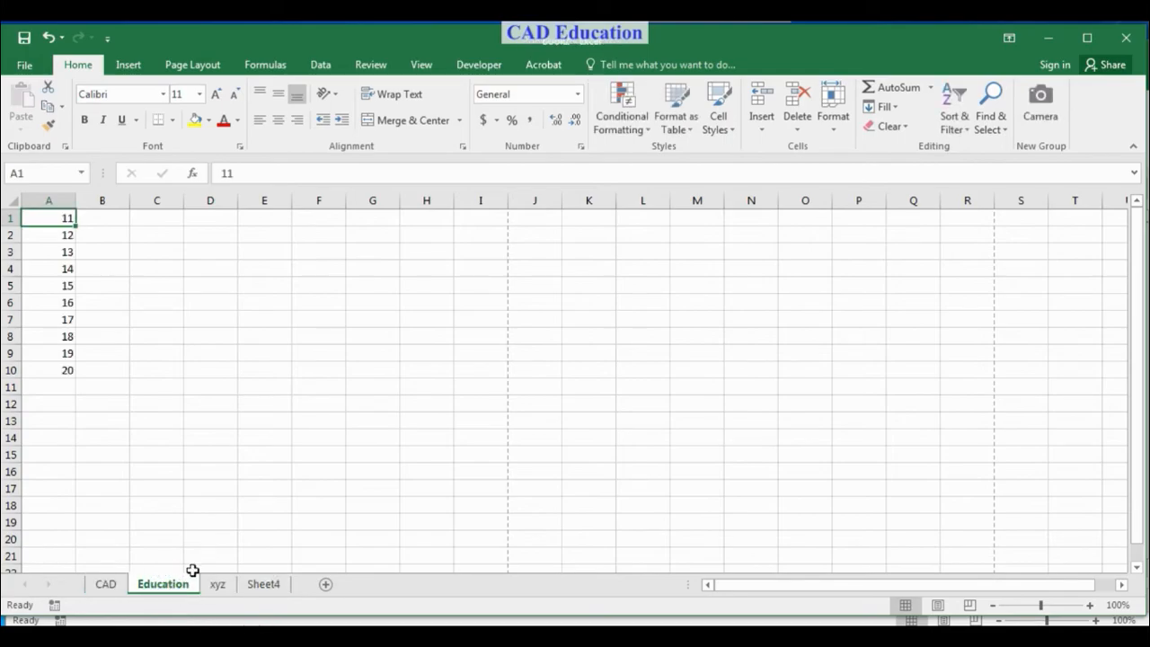
pyautogui.rightClick(150, 588)
pyautogui.click(182, 532)
# Step: Group the CAD, xyz and Sheet4 sheets and select cell C20 across them
pyautogui.click(106, 584)
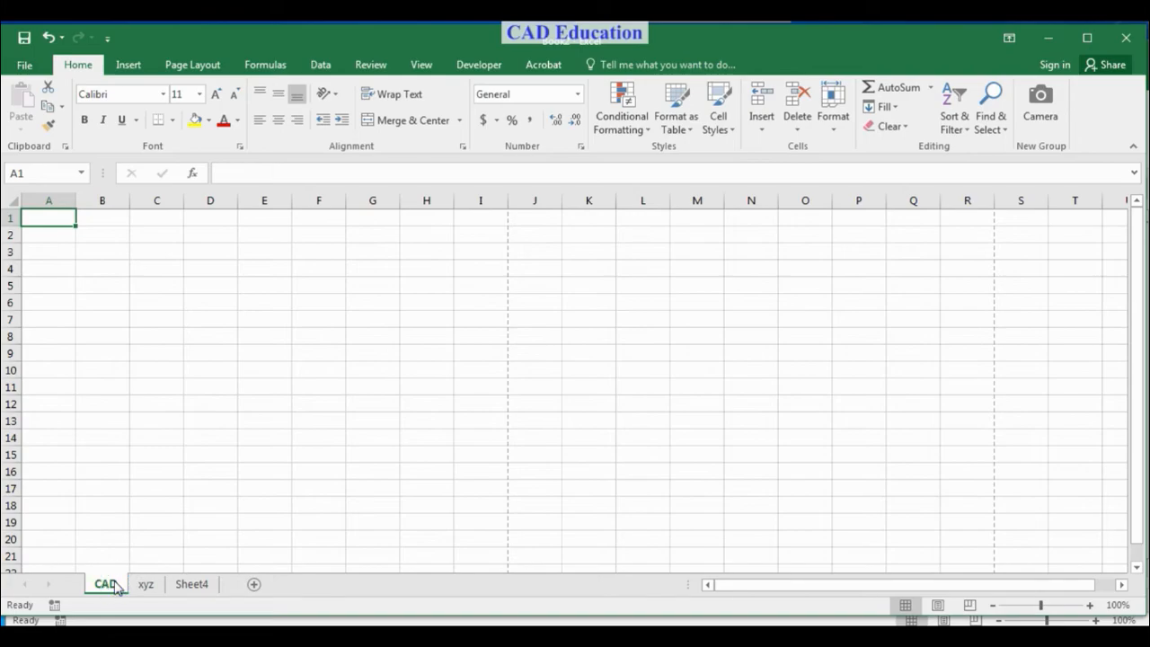
pyautogui.keyDown('ctrl'); pyautogui.click(145, 584); pyautogui.keyUp('ctrl')
pyautogui.keyDown('ctrl'); pyautogui.click(186, 584); pyautogui.keyUp('ctrl')
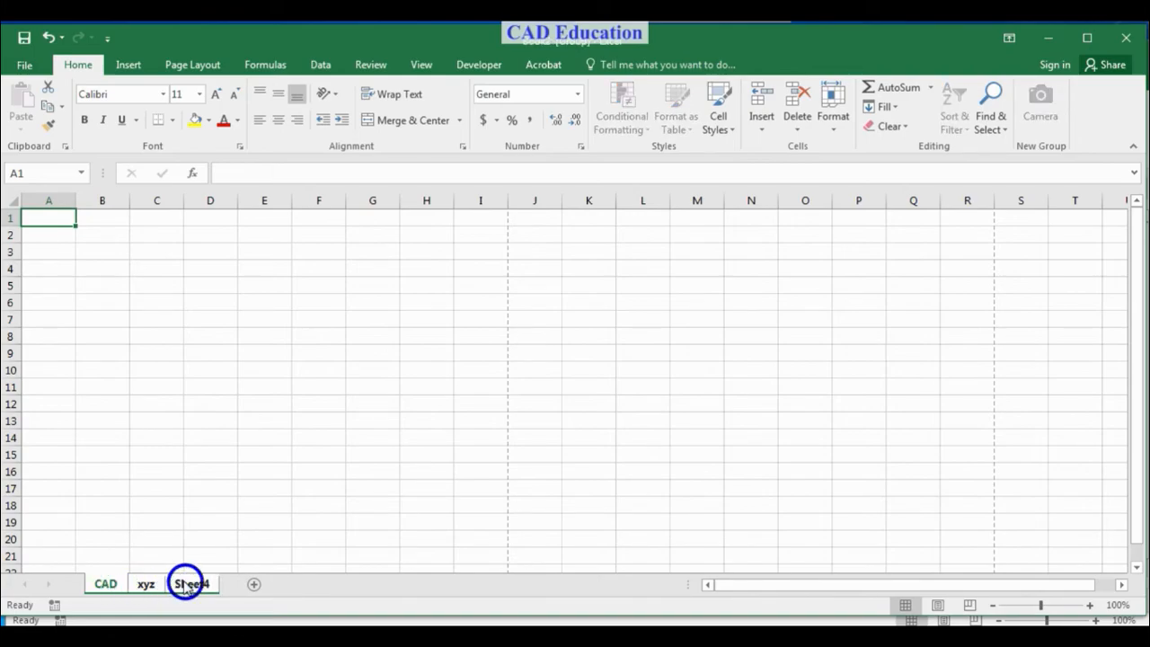
pyautogui.click(161, 542)
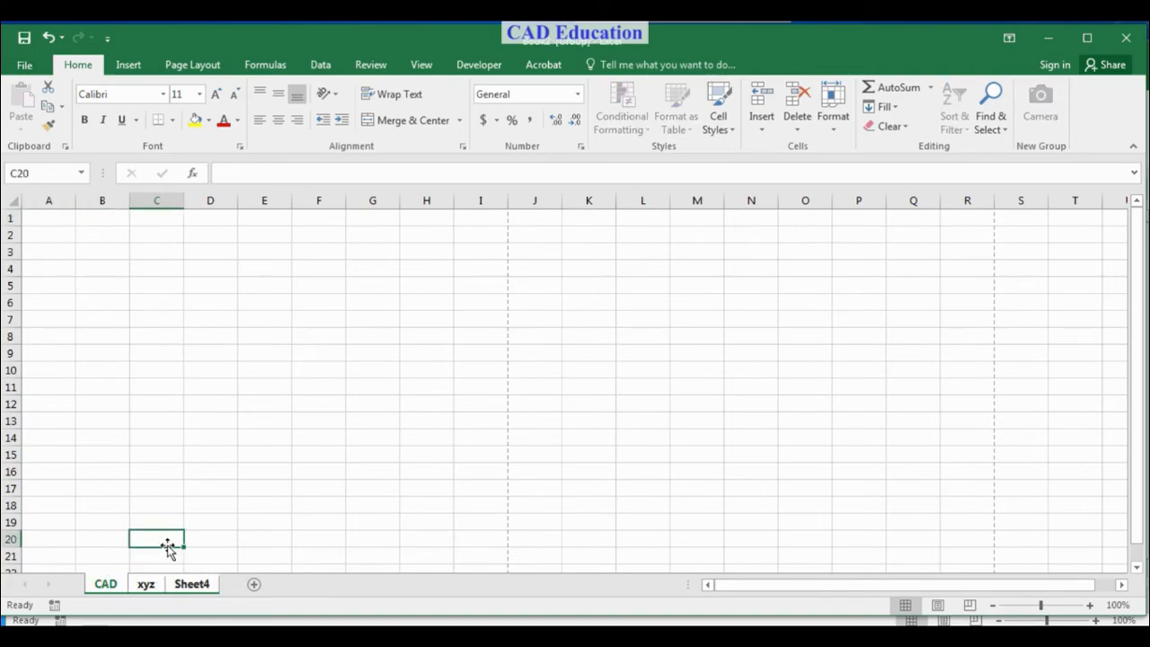
# Step: Ungroup the sheets by activating xyz, and bring back the hidden Education sheet
pyautogui.click(145, 586)
pyautogui.rightClick(144, 586)
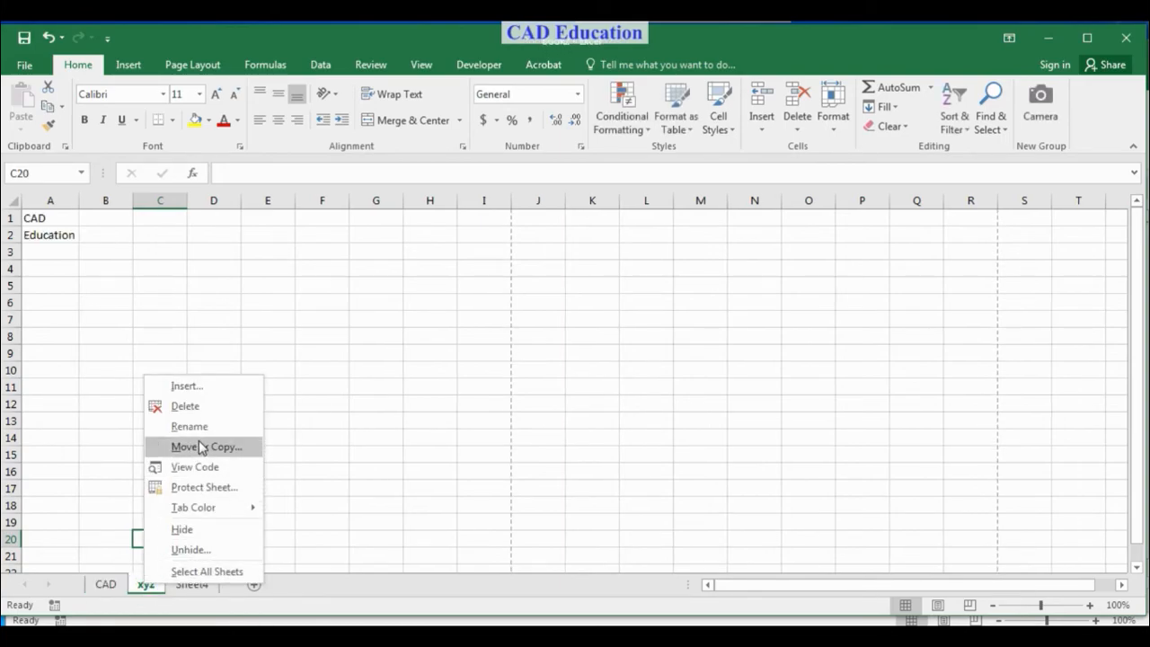
pyautogui.click(192, 549)
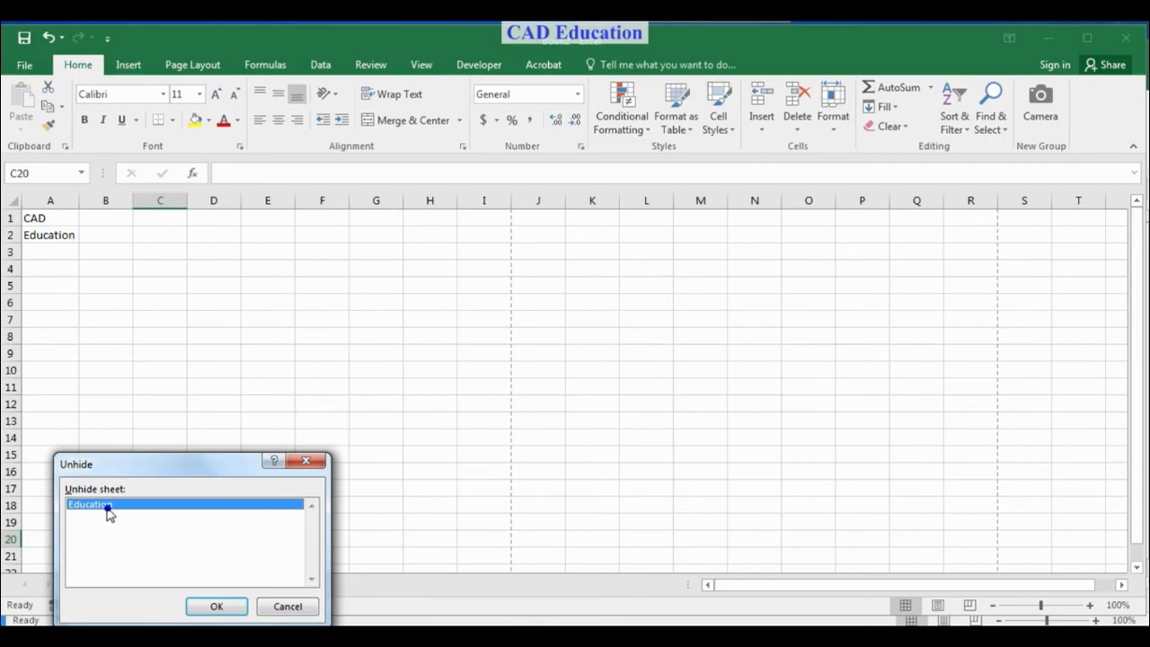
pyautogui.click(213, 606)
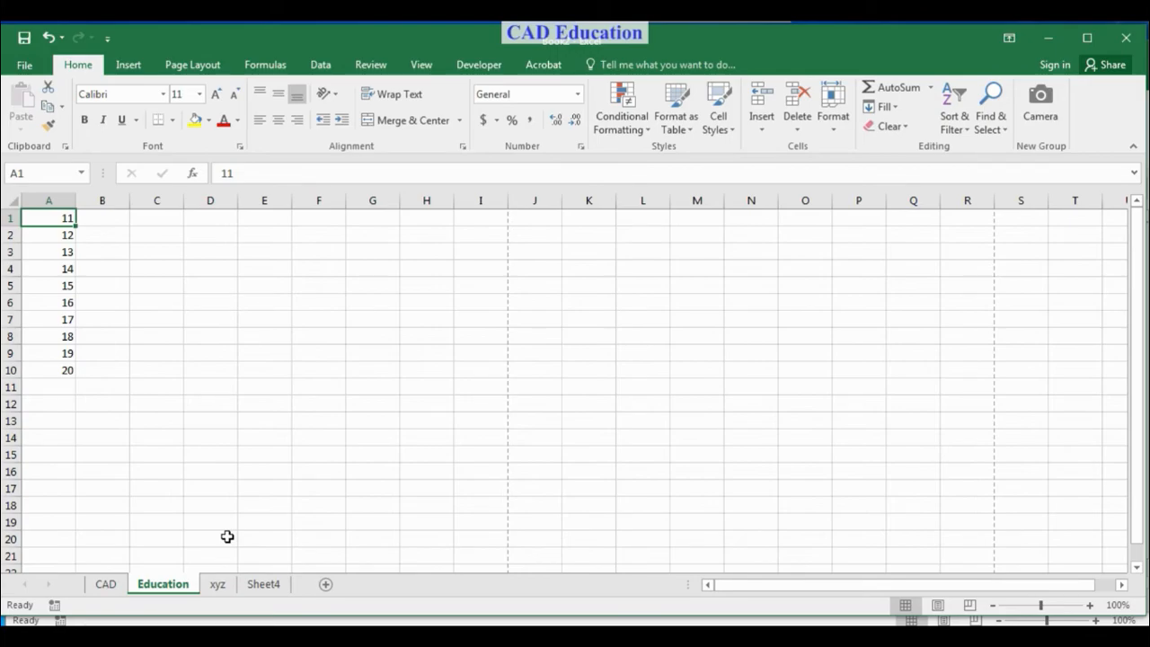
# Step: Open the code window of the xyz sheet in the Visual Basic editor
pyautogui.click(107, 584)
pyautogui.click(213, 586)
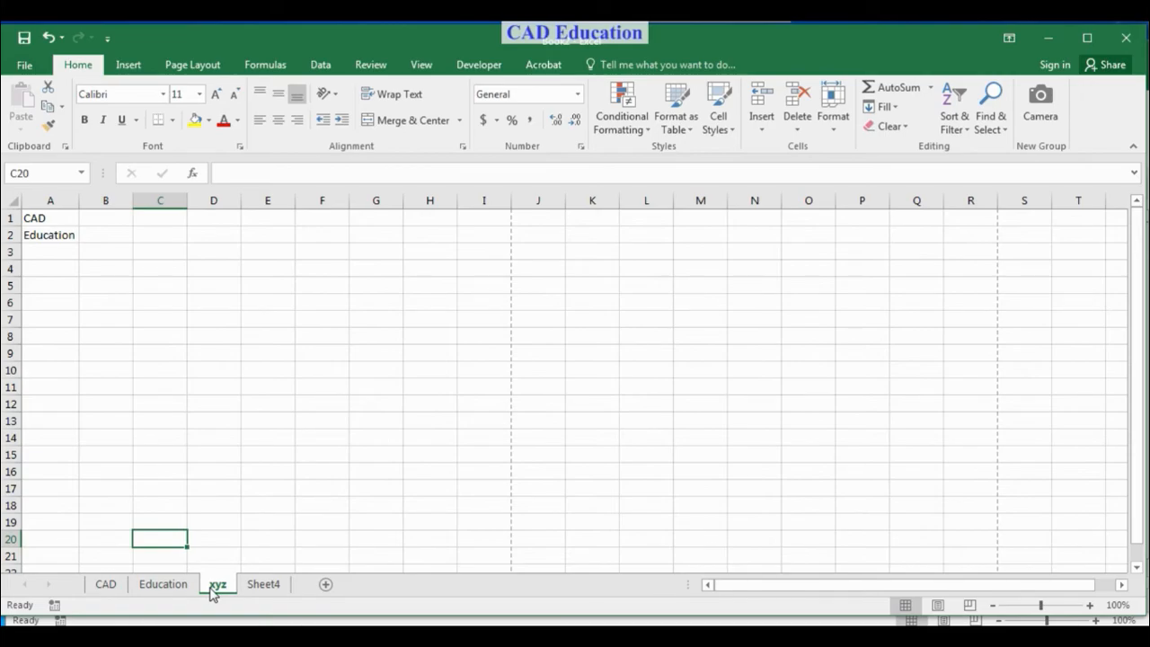
pyautogui.rightClick(212, 590)
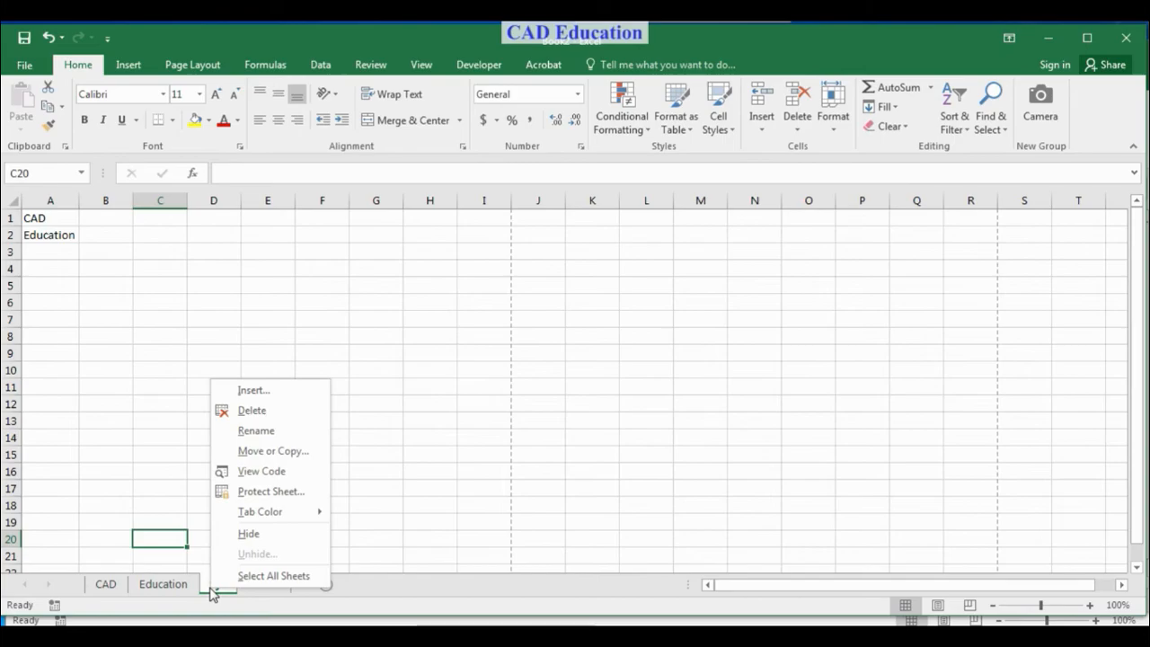
pyautogui.click(265, 473)
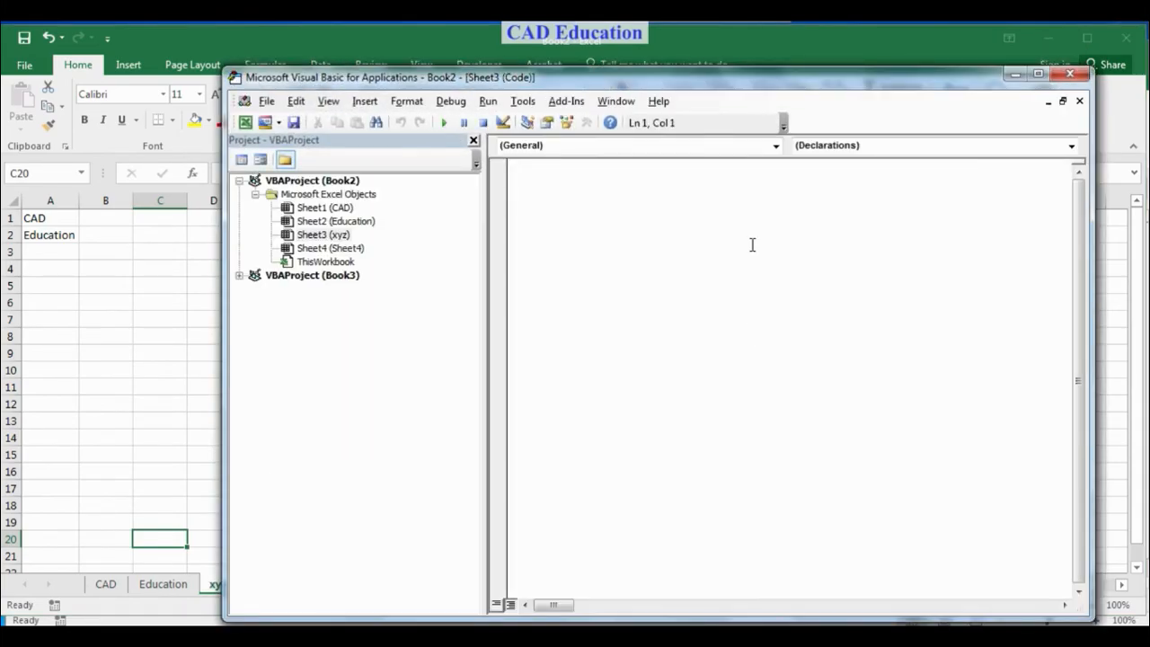
pyautogui.doubleClick(649, 80)
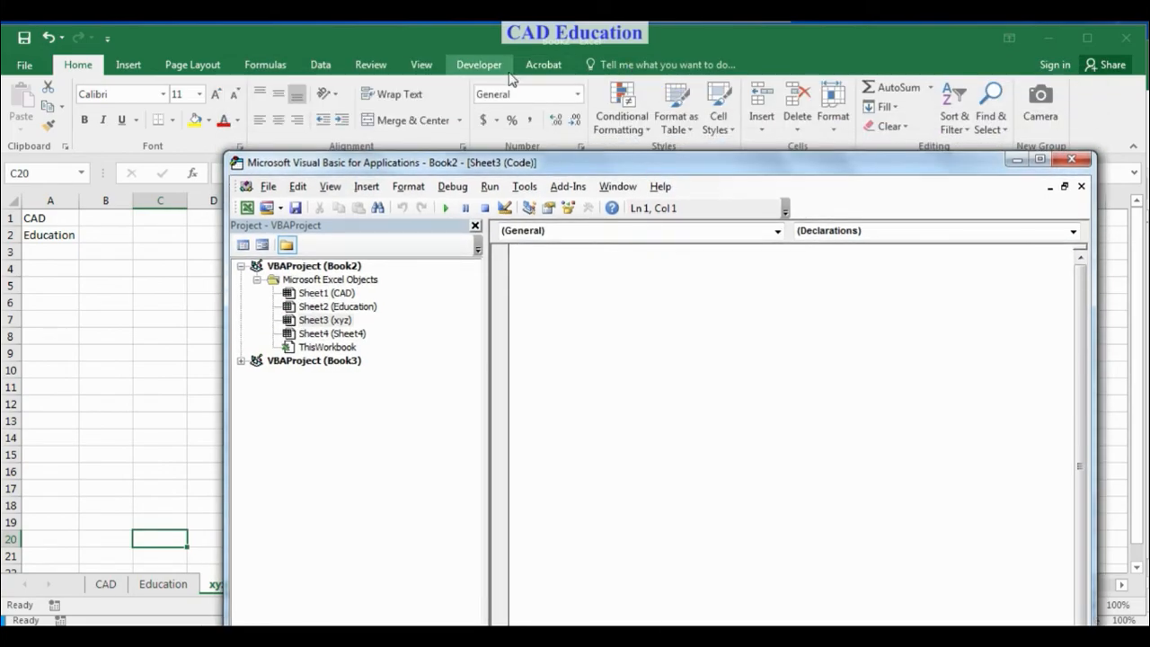
# Step: Reopen the Visual Basic editor from the worksheet, insert a new module into Book2's project and close the editor
pyautogui.click(489, 68)
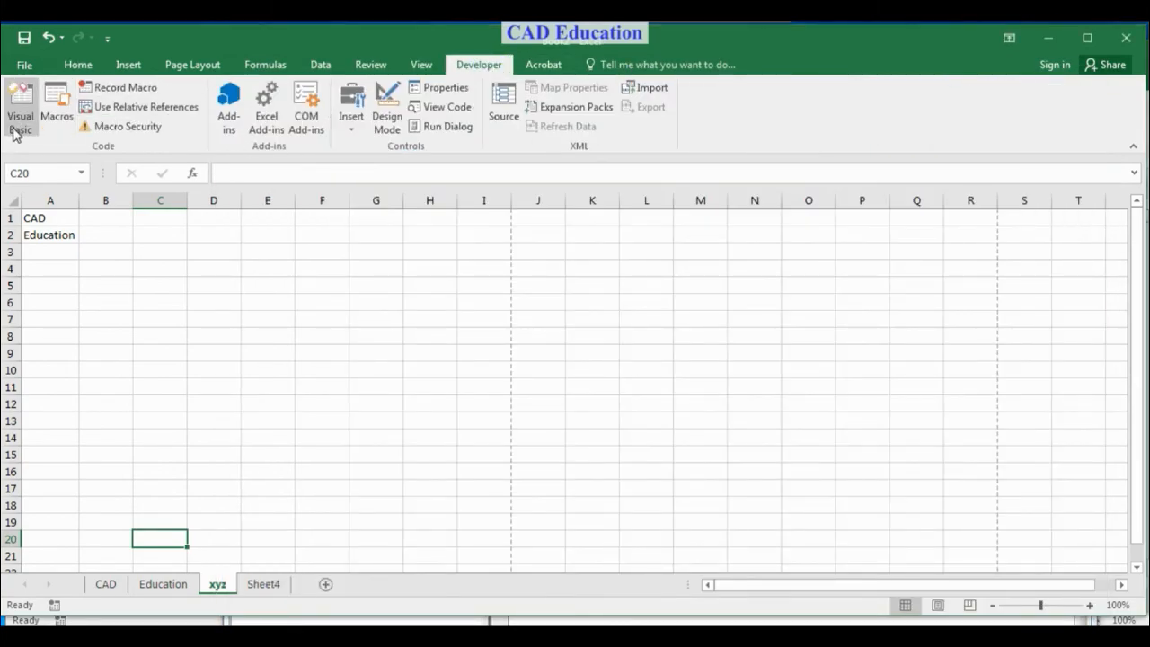
pyautogui.click(18, 121)
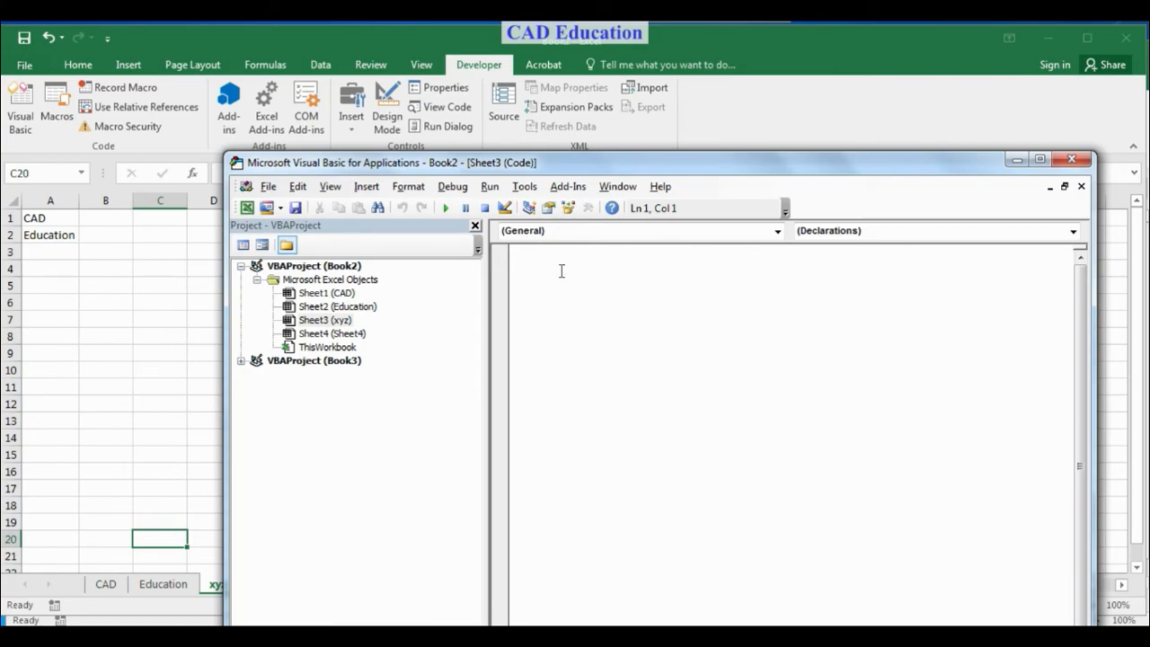
pyautogui.click(366, 189)
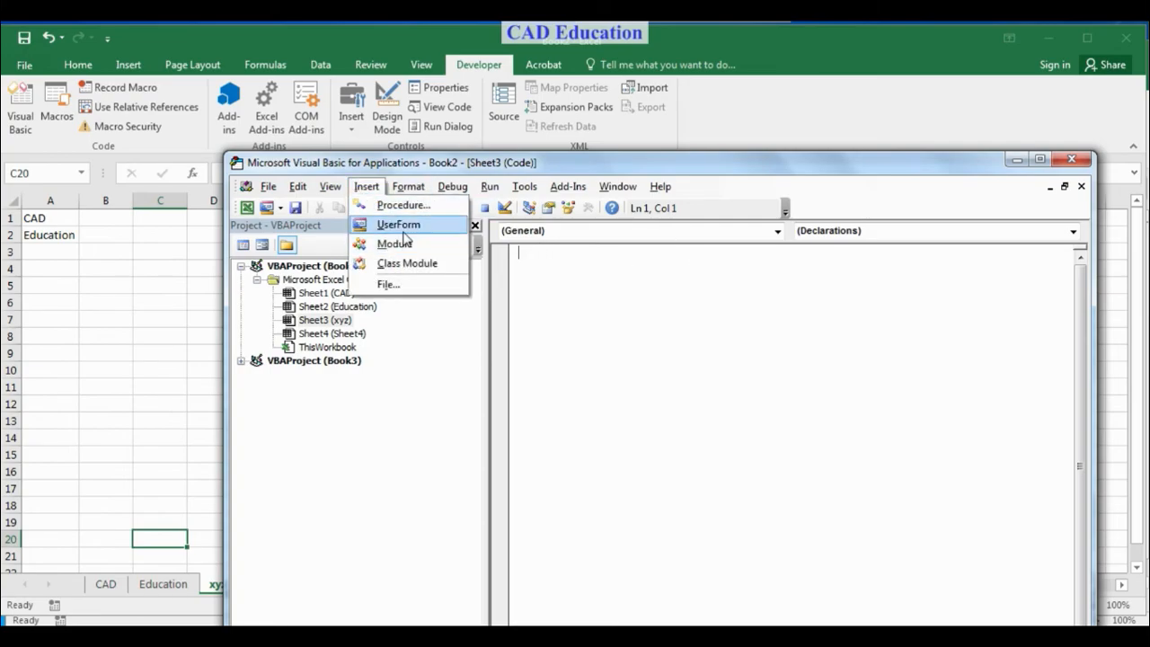
pyautogui.click(401, 243)
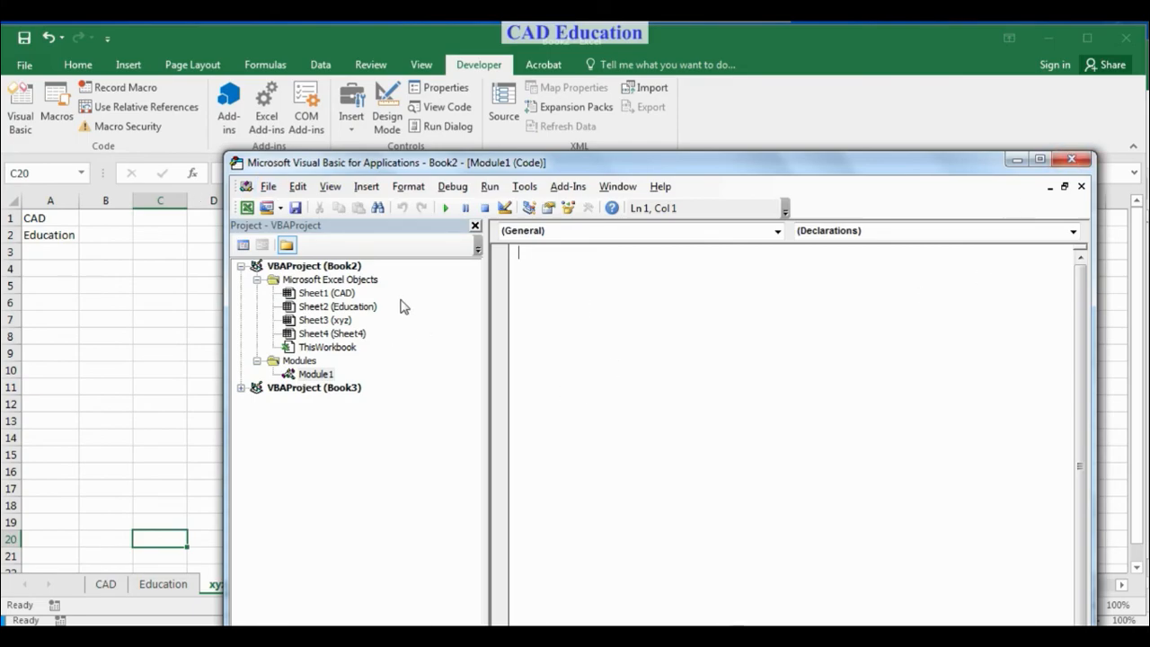
pyautogui.click(1070, 161)
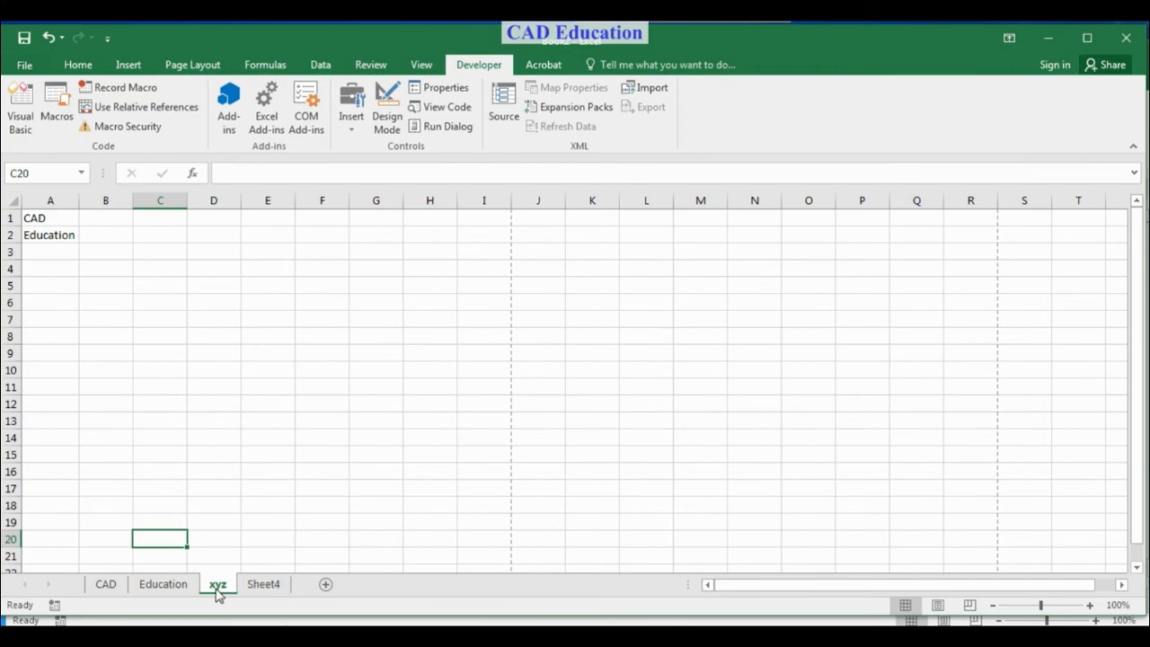
pyautogui.click(482, 67)
pyautogui.rightClick(219, 588)
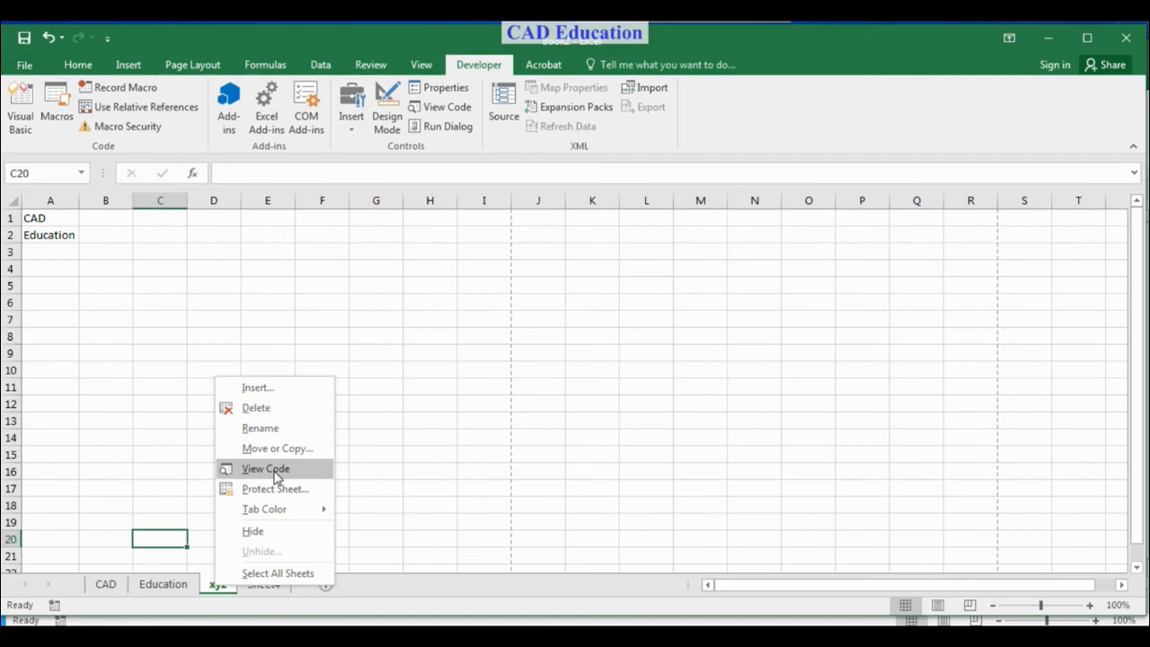
pyautogui.click(469, 386)
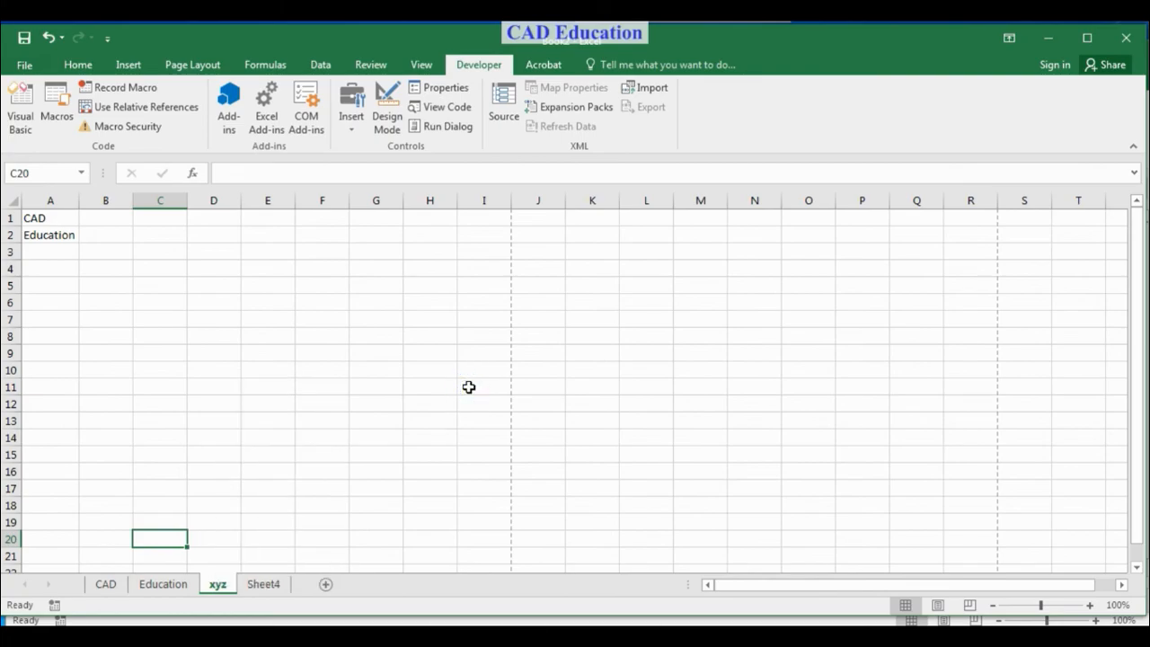